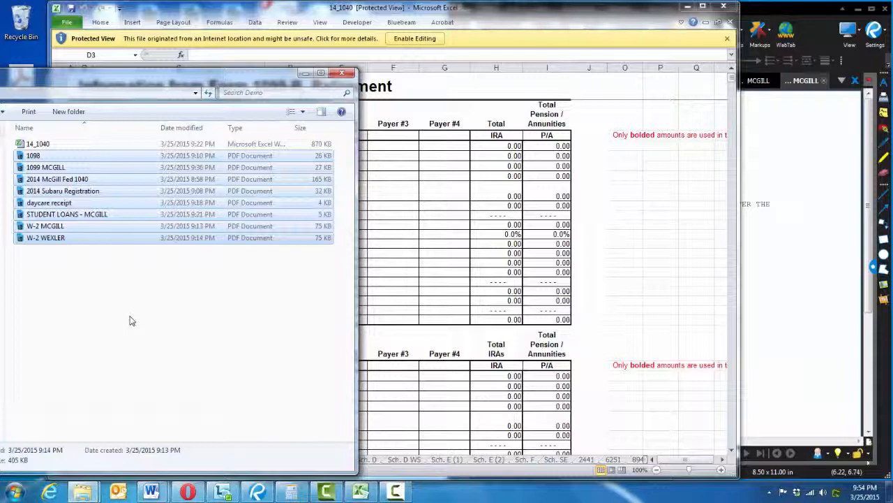
- Review the tax files in the Demo folder one by one, from the 2014 Fed 1040 PDF to the last W-2
{"action": "left_click", "coordinate": [130, 319]}
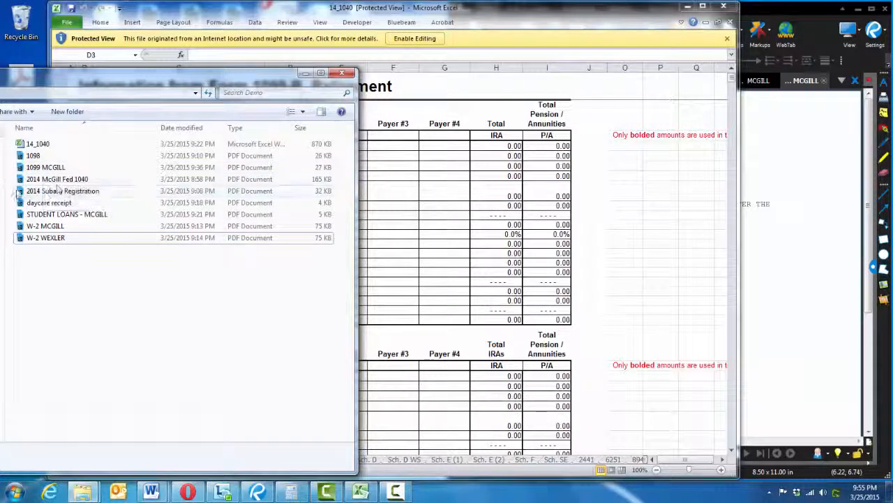
{"action": "left_click", "coordinate": [51, 180]}
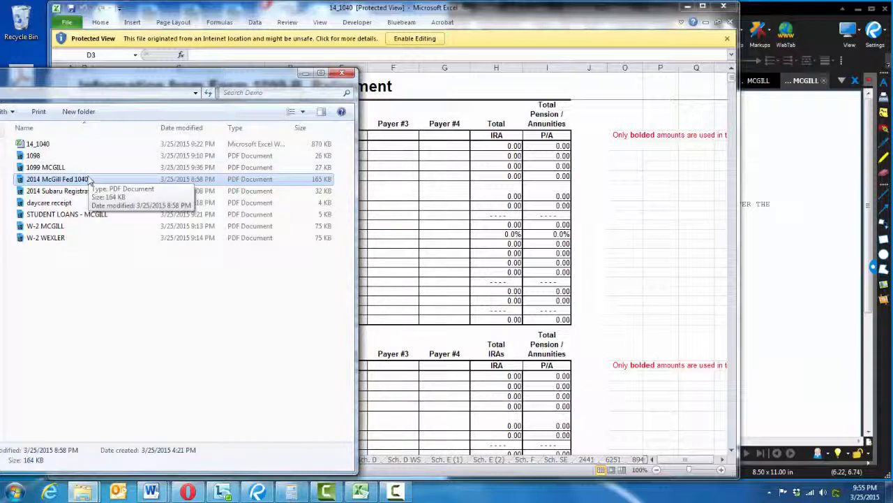
{"action": "left_click", "coordinate": [44, 193]}
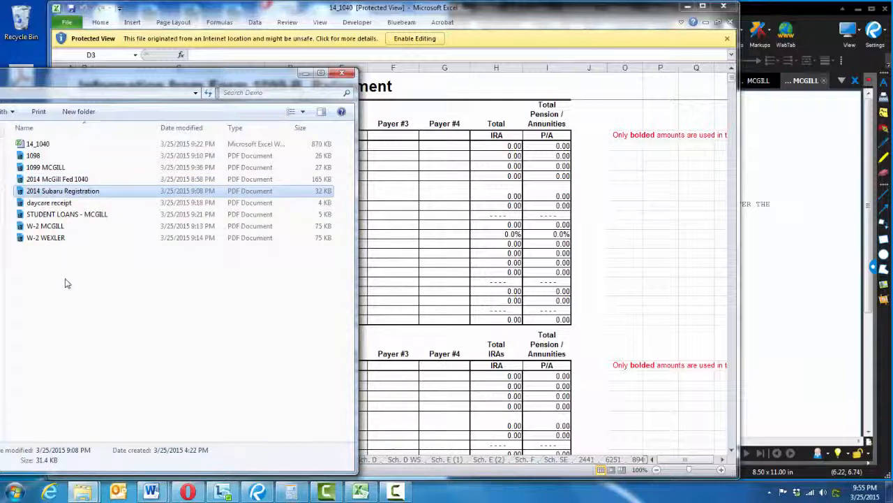
{"action": "left_click", "coordinate": [60, 202]}
{"action": "left_click", "coordinate": [80, 215]}
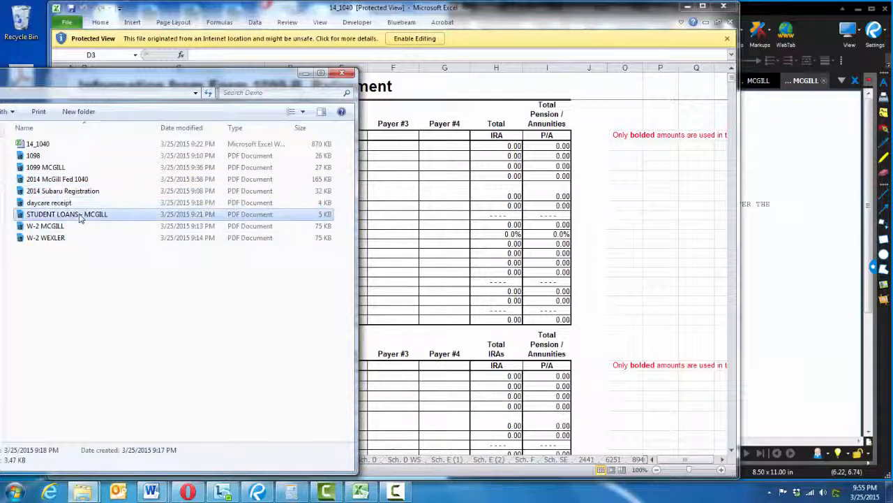
{"action": "left_click", "coordinate": [61, 226]}
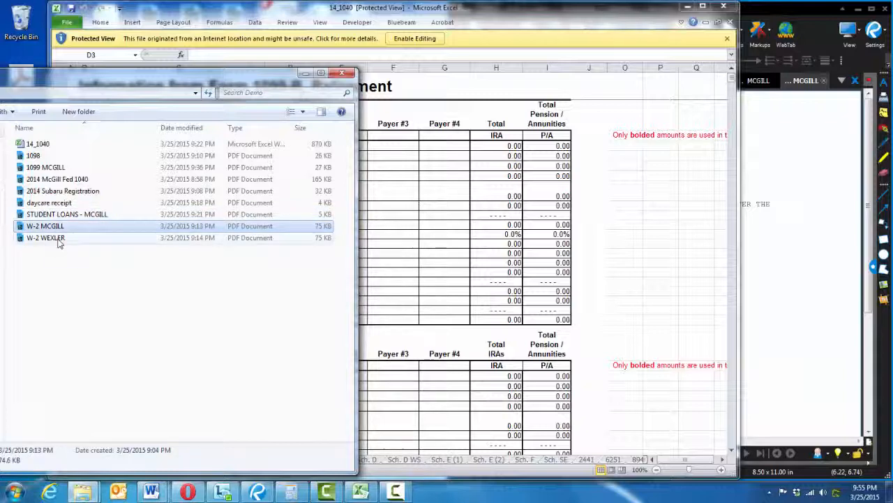
{"action": "left_click", "coordinate": [56, 238]}
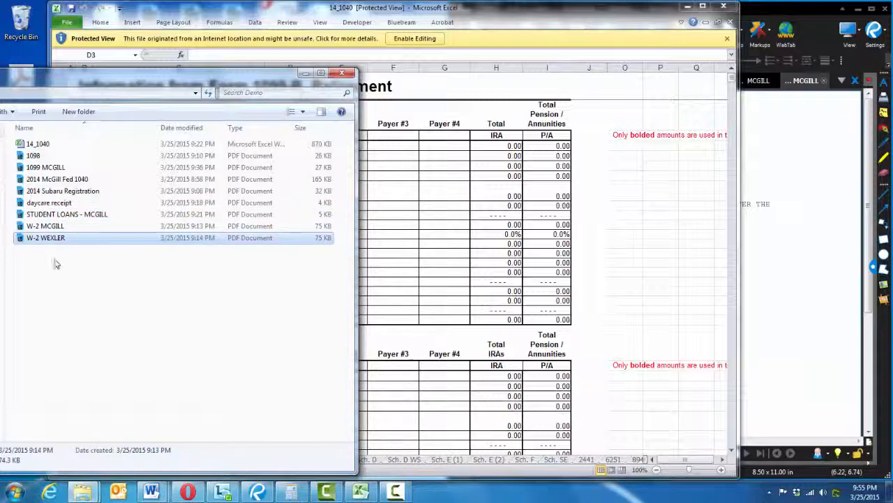
- Switch to Bluebeam Revu, list its open tax documents in a widened window, and return to the 14_1040 workbook
{"action": "left_click", "coordinate": [818, 16]}
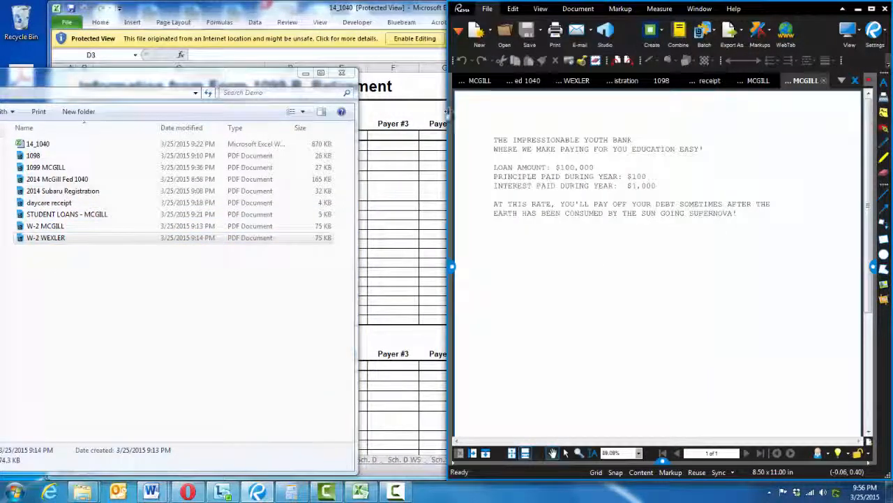
{"action": "left_click_drag", "start_coordinate": [452, 111], "coordinate": [327, 112]}
{"action": "left_click", "coordinate": [841, 80]}
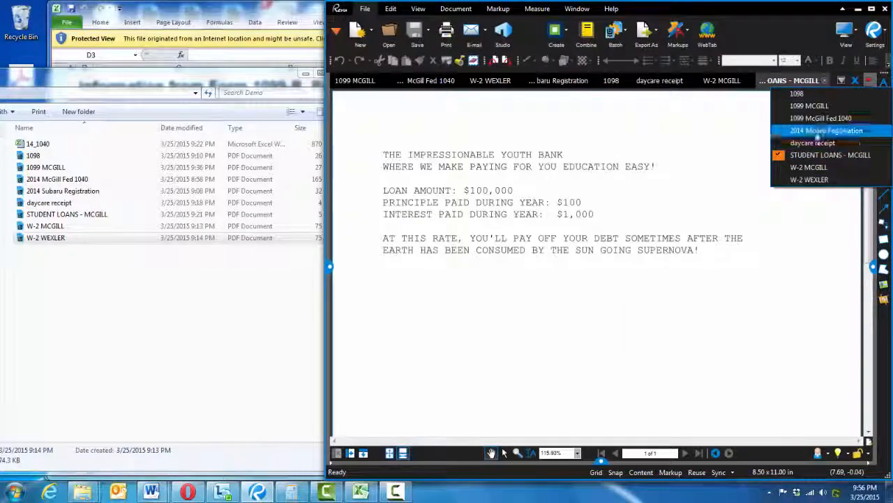
{"action": "left_click", "coordinate": [256, 8]}
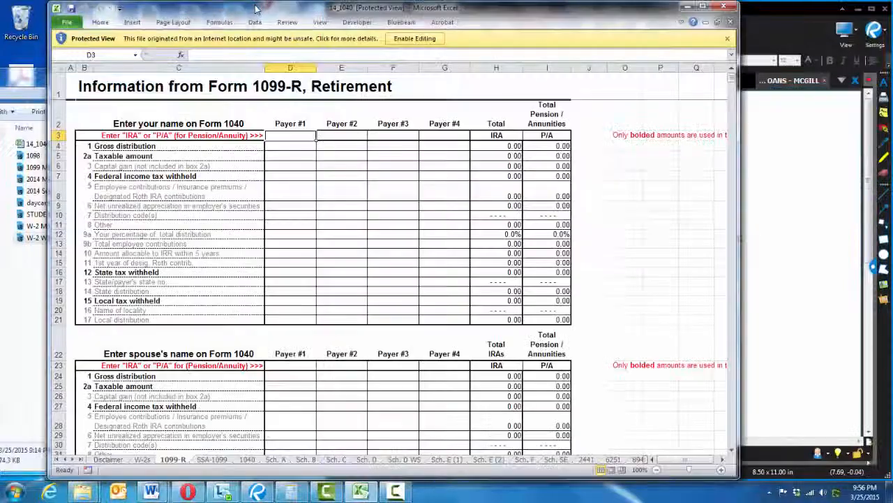
- Switch to Opera and open the excel1040 income tax spreadsheet site in a new tab
{"action": "left_click", "coordinate": [188, 492]}
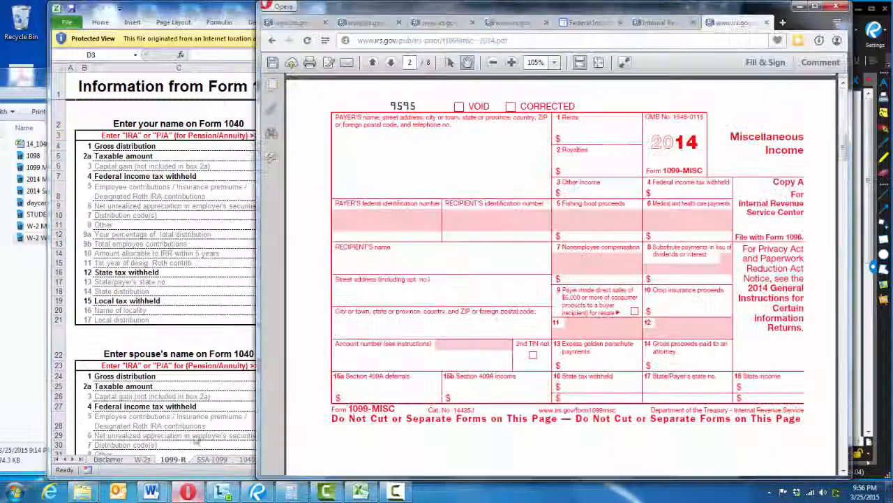
{"action": "left_click", "coordinate": [782, 23]}
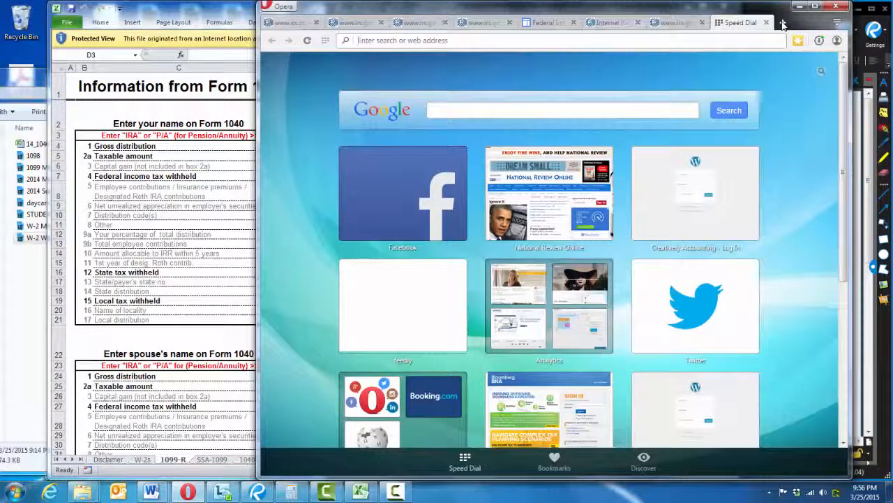
{"action": "type", "text": "www."}
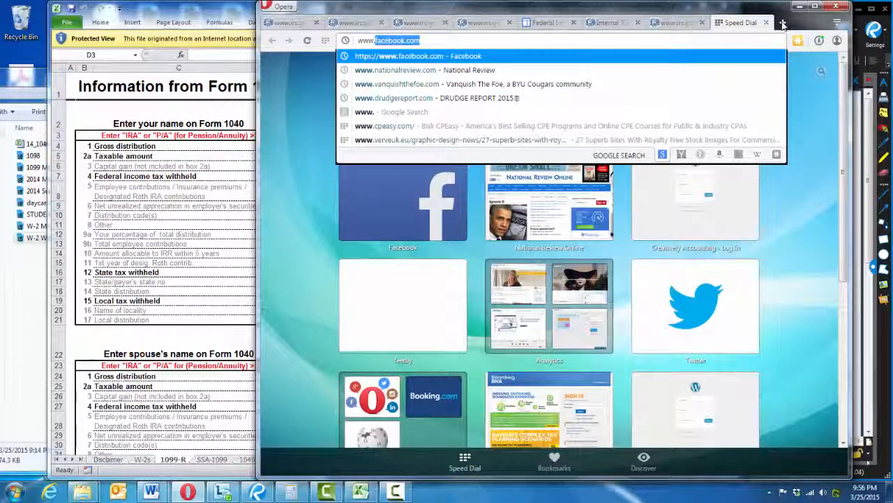
{"action": "type", "text": "ex"}
{"action": "key", "text": "Return"}
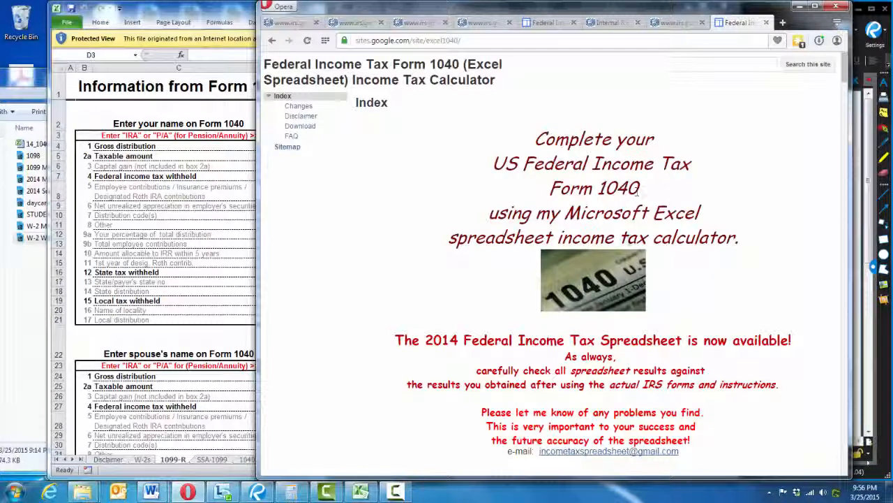
- Read the site's notes on the 2014 Federal Income Tax Spreadsheet and locate its download link
{"action": "scroll", "coordinate": [701, 279], "scroll_direction": "down", "scroll_amount": 1}
{"action": "scroll", "coordinate": [701, 279], "scroll_direction": "down", "scroll_amount": 1}
{"action": "scroll", "coordinate": [702, 279], "scroll_direction": "up", "scroll_amount": 1}
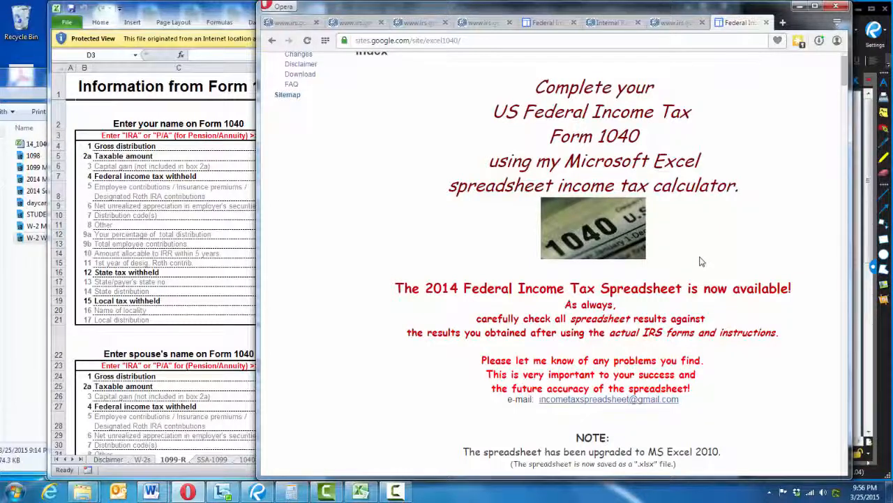
{"action": "scroll", "coordinate": [700, 263], "scroll_direction": "down", "scroll_amount": 1}
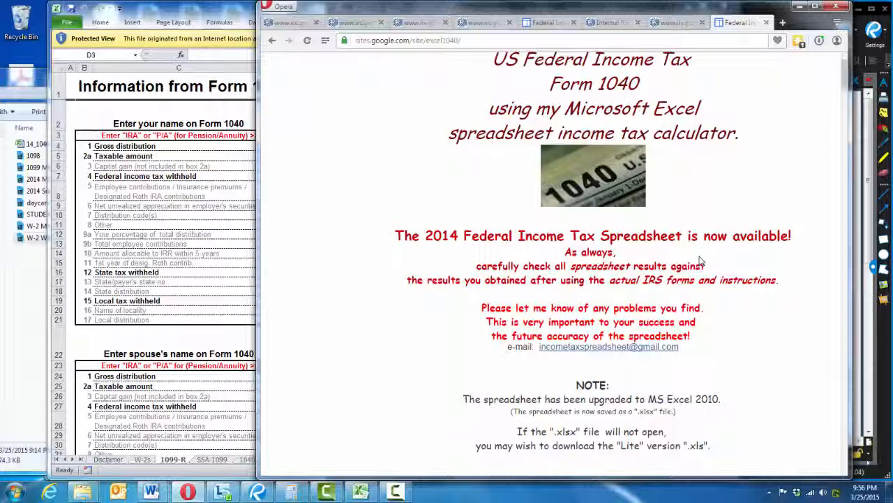
{"action": "scroll", "coordinate": [479, 237], "scroll_direction": "down", "scroll_amount": 3}
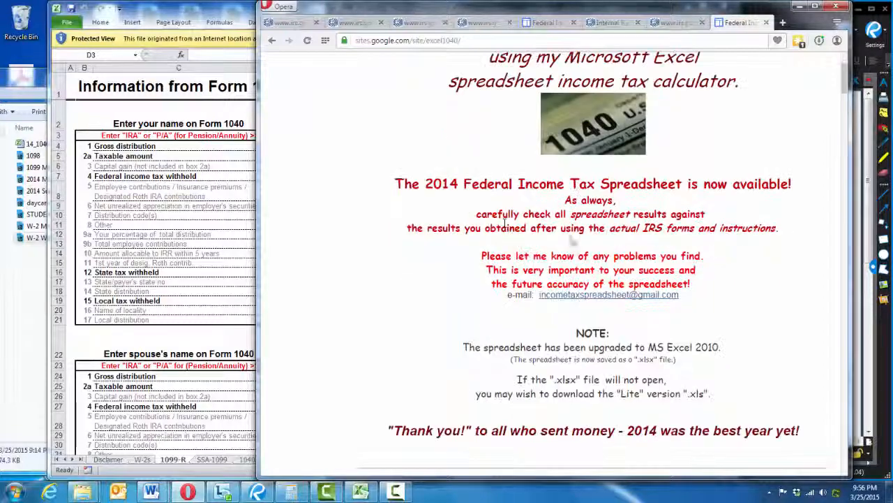
{"action": "scroll", "coordinate": [479, 237], "scroll_direction": "down", "scroll_amount": 5}
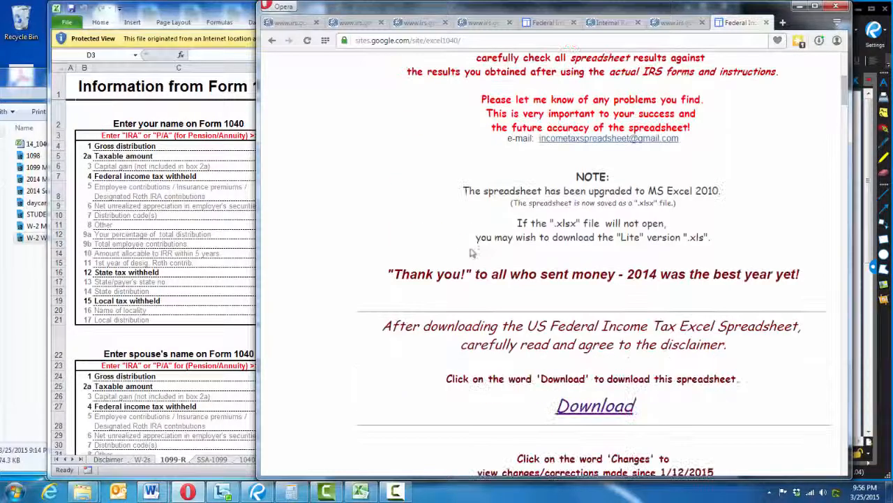
{"action": "scroll", "coordinate": [503, 349], "scroll_direction": "up", "scroll_amount": 4}
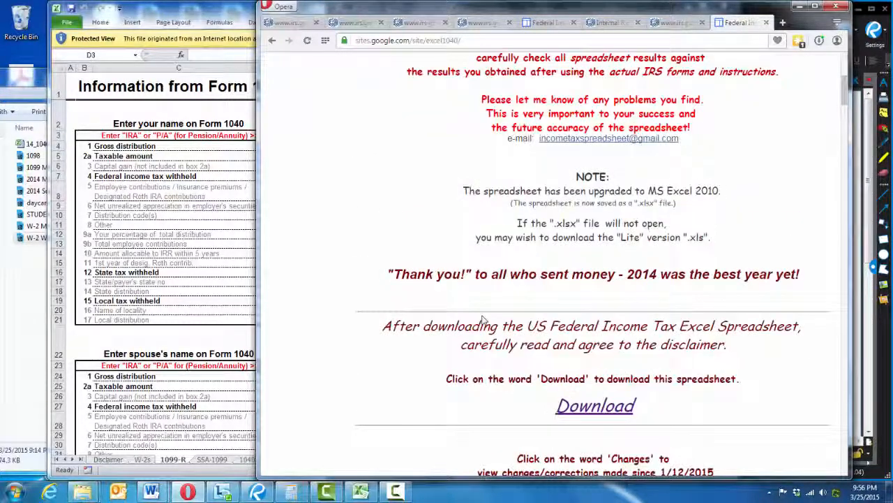
{"action": "scroll", "coordinate": [481, 320], "scroll_direction": "up", "scroll_amount": 2}
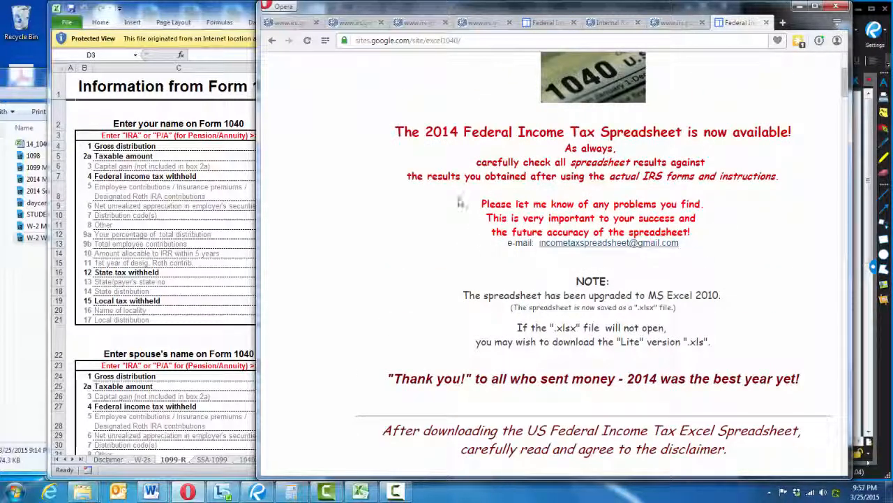
{"action": "scroll", "coordinate": [489, 259], "scroll_direction": "down", "scroll_amount": 1}
{"action": "scroll", "coordinate": [513, 274], "scroll_direction": "down", "scroll_amount": 2}
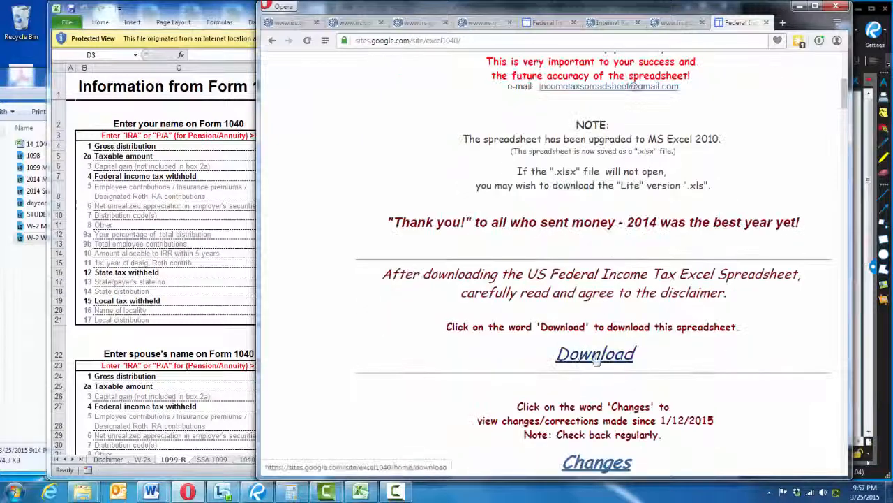
- Check the 14_1040 file in the Demo folder and enable editing in the 14_1040 Excel workbook
{"action": "left_click", "coordinate": [202, 15]}
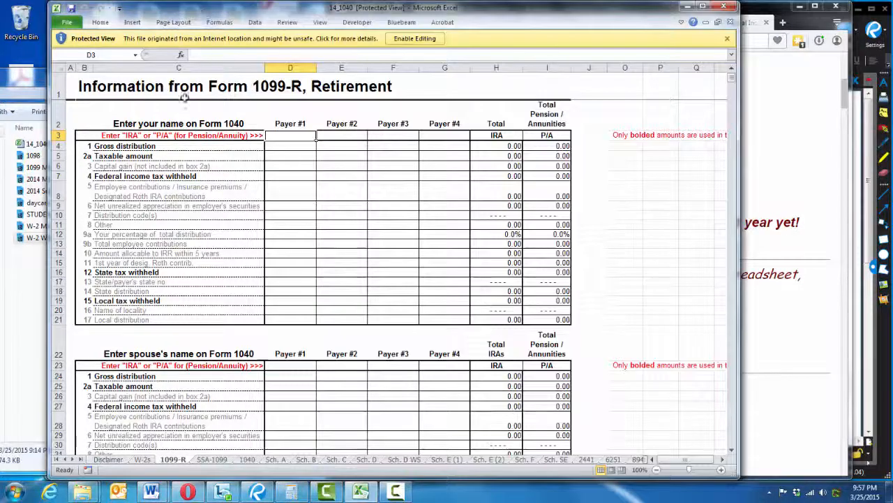
{"action": "left_click", "coordinate": [31, 94]}
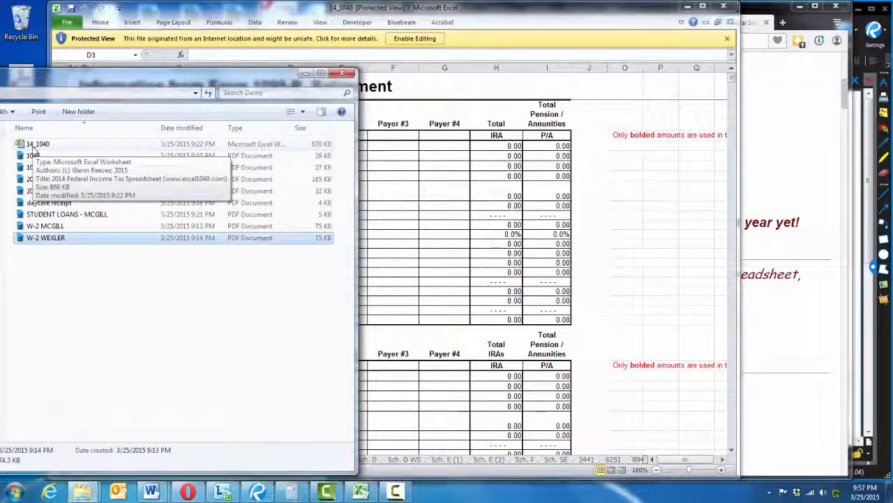
{"action": "left_click", "coordinate": [281, 13]}
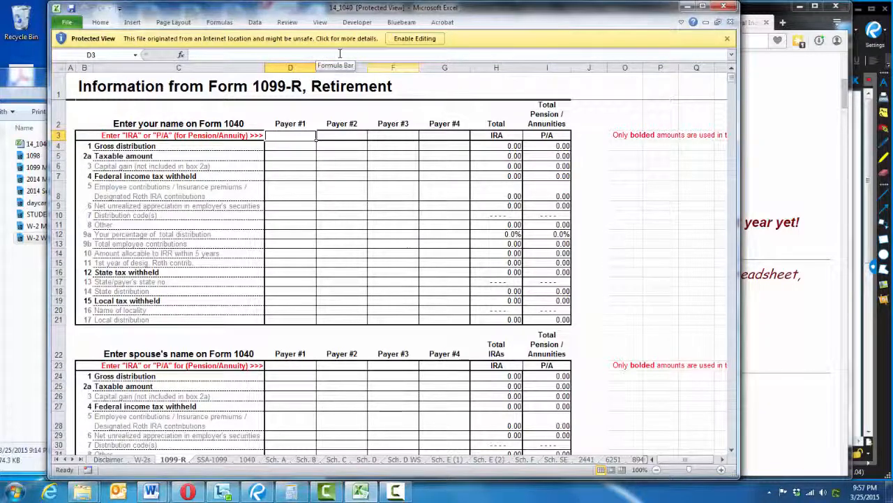
{"action": "left_click", "coordinate": [412, 39]}
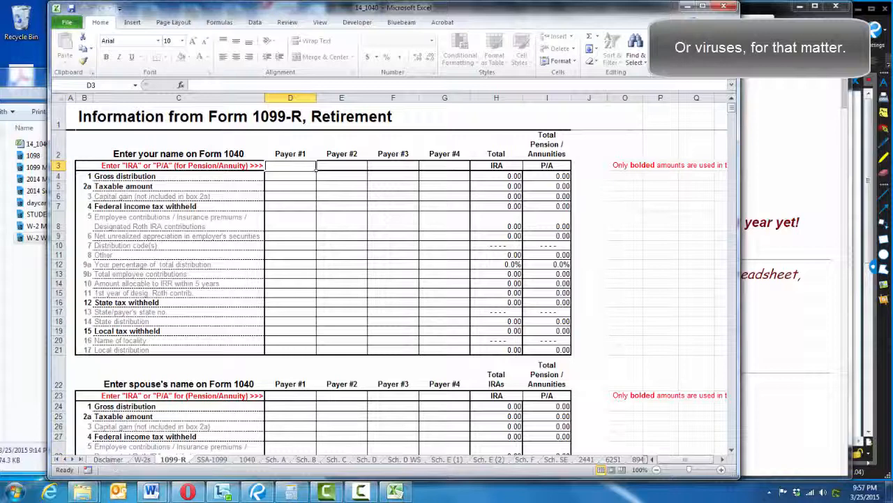
- Look through the workbook's sheet names and return to the first ones
{"action": "left_click", "coordinate": [72, 460]}
{"action": "left_click", "coordinate": [73, 459]}
{"action": "left_click", "coordinate": [73, 459]}
{"action": "left_click", "coordinate": [73, 459]}
{"action": "left_click", "coordinate": [73, 459]}
{"action": "left_click", "coordinate": [73, 459]}
{"action": "left_click", "coordinate": [72, 459]}
{"action": "left_click", "coordinate": [73, 459]}
{"action": "left_click", "coordinate": [72, 459]}
{"action": "left_click", "coordinate": [59, 459]}
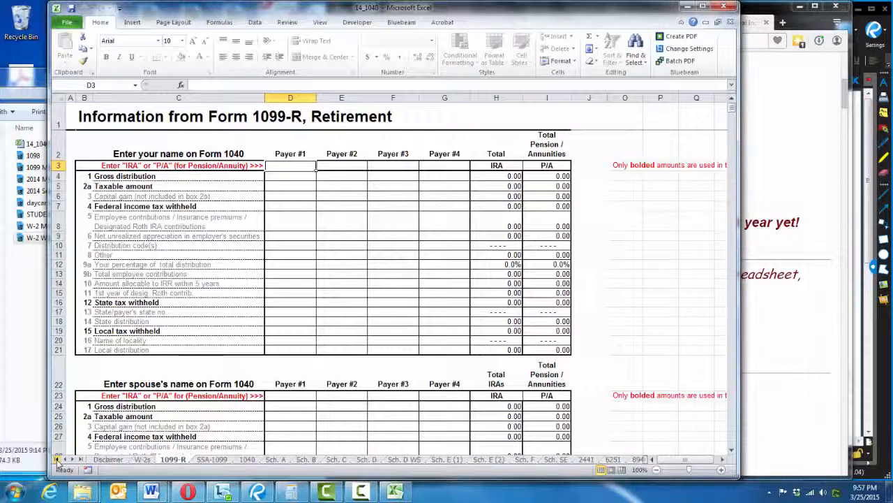
- Show the W-2s sheet and tile the workbook and the browser side by side, each filling half the screen
{"action": "left_click", "coordinate": [143, 460]}
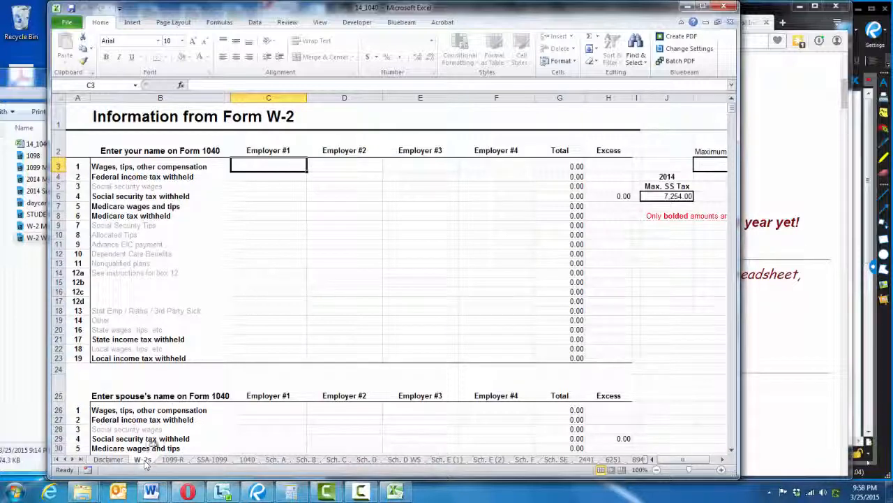
{"action": "left_click_drag", "start_coordinate": [282, 8], "coordinate": [0, 56]}
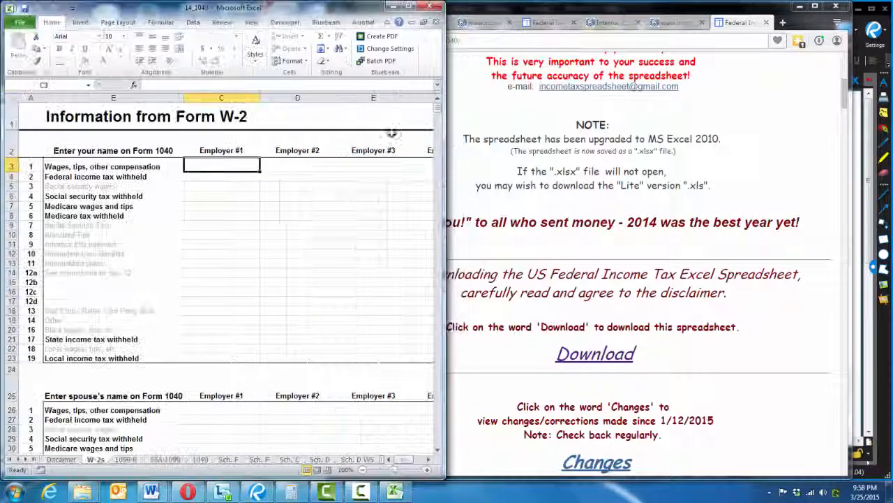
{"action": "left_click_drag", "start_coordinate": [595, 6], "coordinate": [892, 78]}
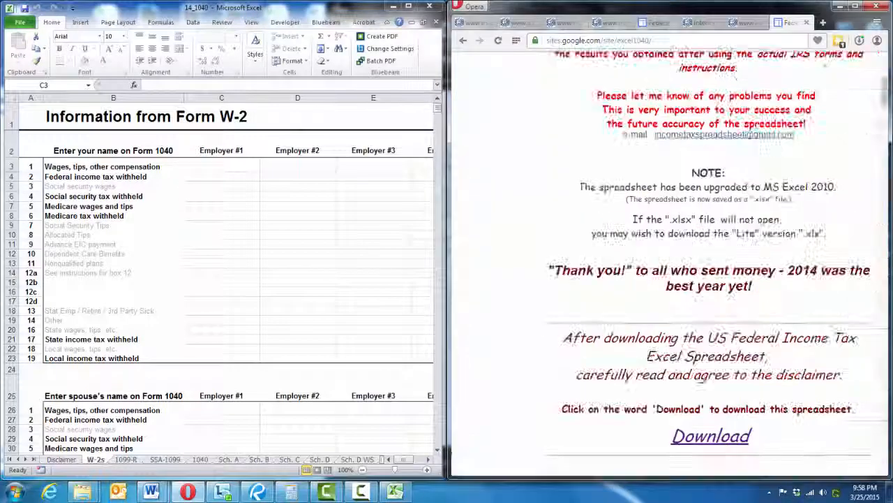
- Switch to Bluebeam Revu, tile it beside the workbook, and display the first W-2 in its list of open documents
{"action": "left_click", "coordinate": [258, 492]}
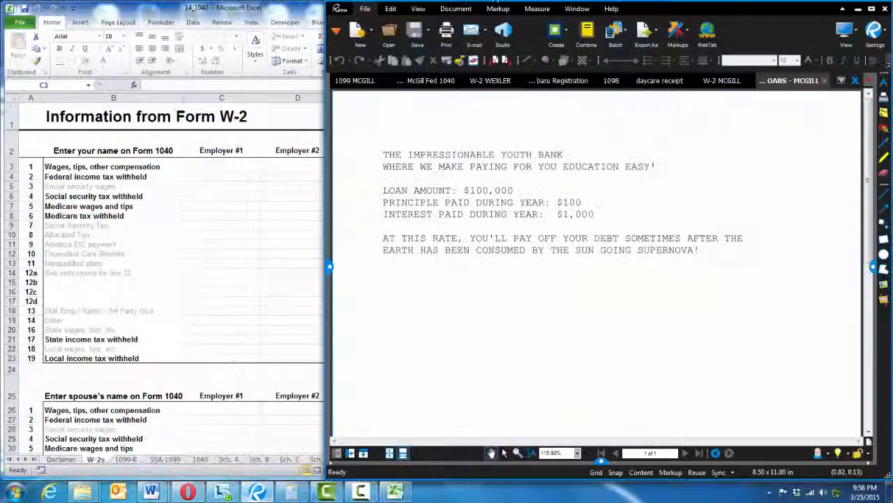
{"action": "left_click_drag", "start_coordinate": [646, 12], "coordinate": [892, 42]}
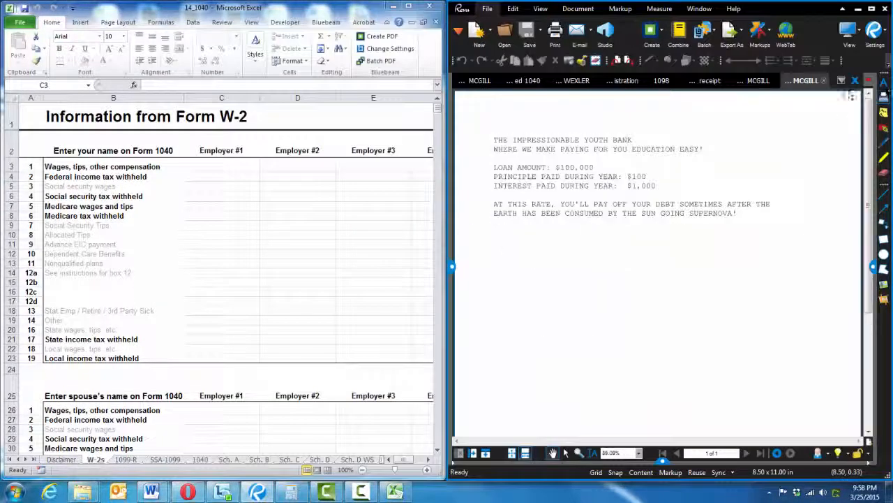
{"action": "left_click", "coordinate": [842, 81]}
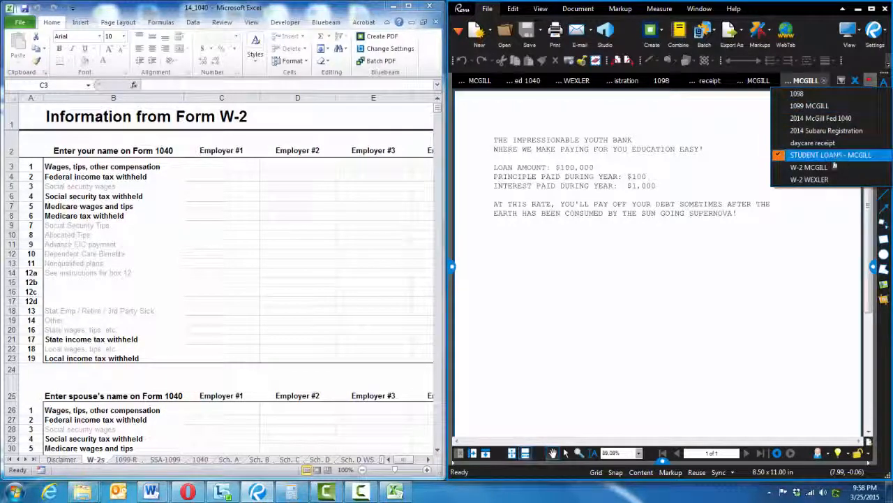
{"action": "left_click", "coordinate": [811, 167]}
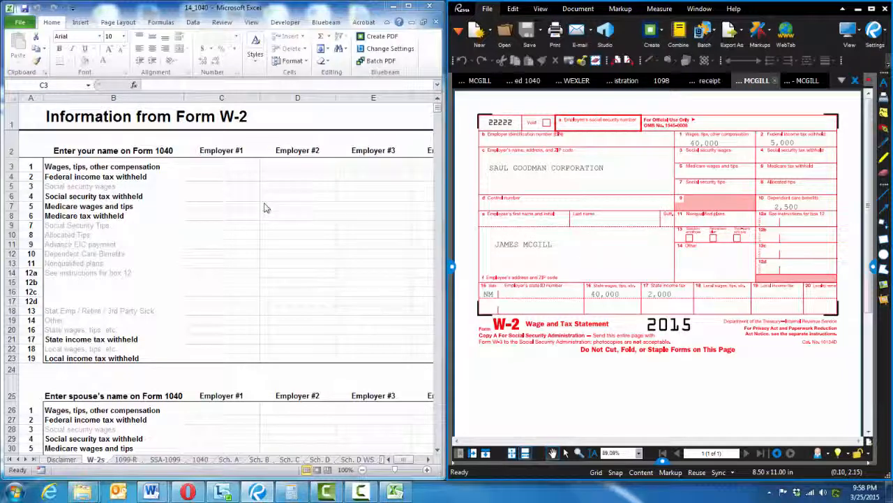
- Enter 40000 for the taxpayer's Employer #1 wages and 5000 for federal income tax withheld
{"action": "left_click", "coordinate": [216, 166]}
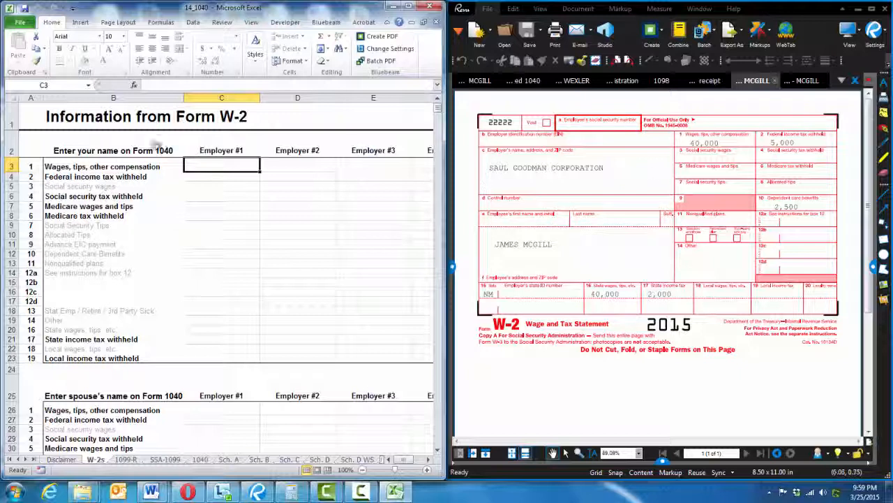
{"action": "type", "text": "40000"}
{"action": "key", "text": "Return"}
{"action": "type", "text": "5,00"}
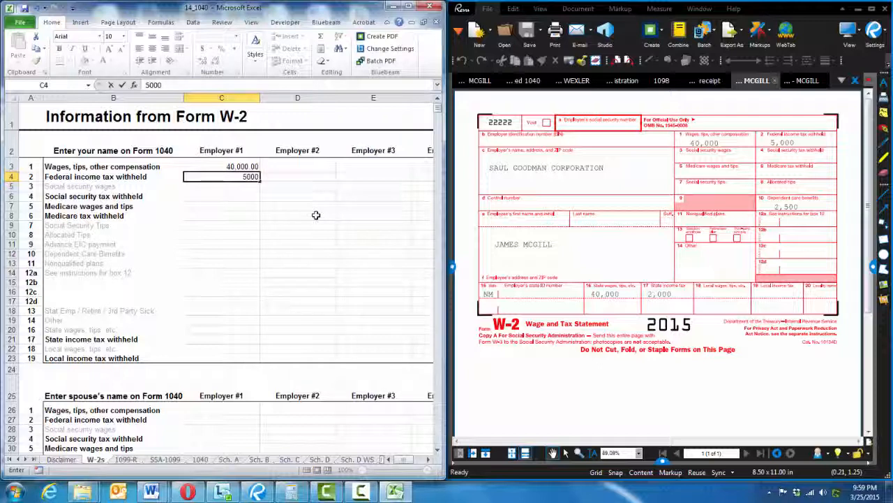
{"action": "type", "text": "00"}
{"action": "key", "text": "Return"}
{"action": "key", "text": "Up"}
{"action": "key", "text": "Down"}
{"action": "key", "text": "Up"}
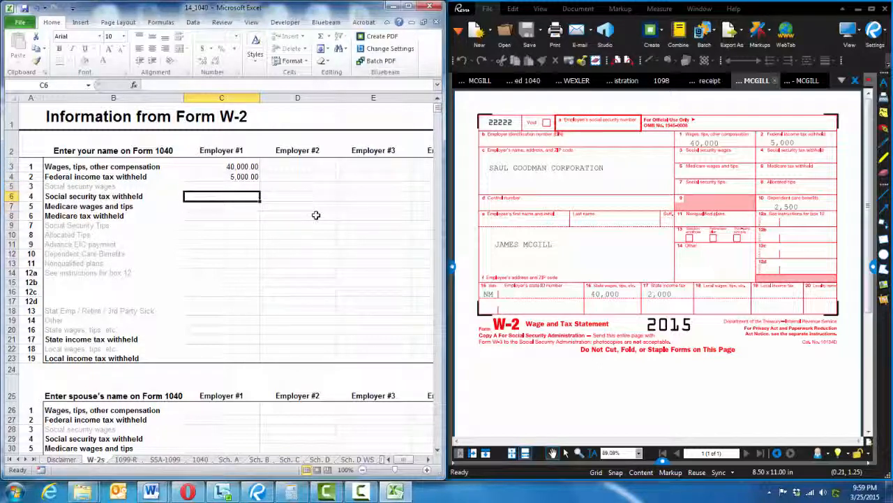
- Enter 2000 for the taxpayer's Employer #1 state income tax withheld
{"action": "key", "text": "shift+Down"}
{"action": "key", "text": "shift+Down"}
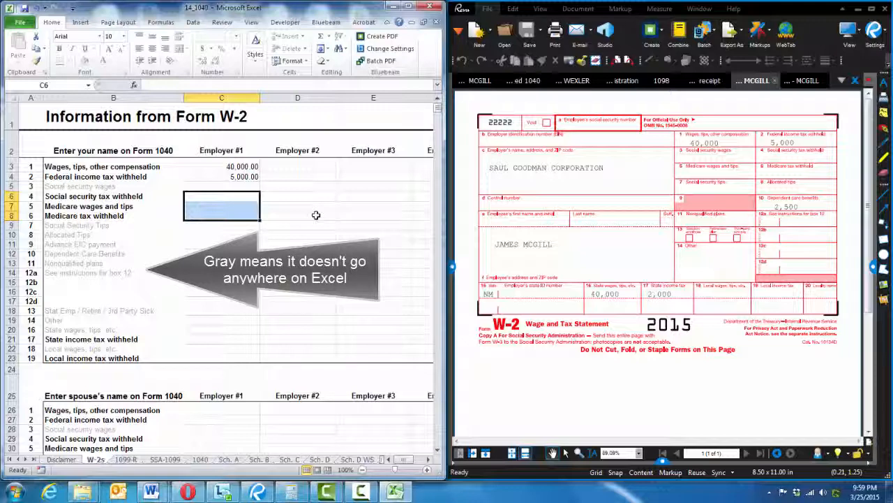
{"action": "key", "text": "Down"}
{"action": "key", "text": "Down"}
{"action": "key", "text": "Down"}
{"action": "key", "text": "Down"}
{"action": "key", "text": "Down"}
{"action": "key", "text": "Down"}
{"action": "key", "text": "Down"}
{"action": "key", "text": "Down"}
{"action": "key", "text": "Down"}
{"action": "key", "text": "Down"}
{"action": "key", "text": "Down"}
{"action": "key", "text": "Down"}
{"action": "key", "text": "Down"}
{"action": "key", "text": "Down"}
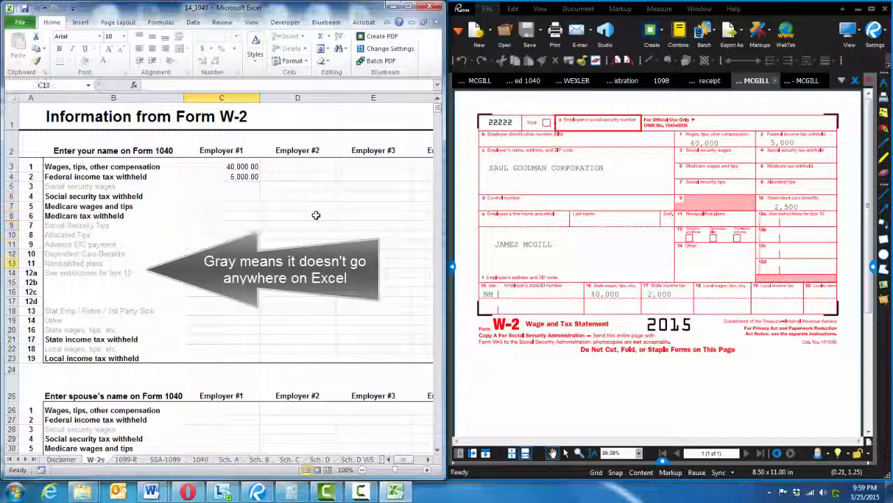
{"action": "key", "text": "Down"}
{"action": "key", "text": "Down"}
{"action": "key", "text": "Up"}
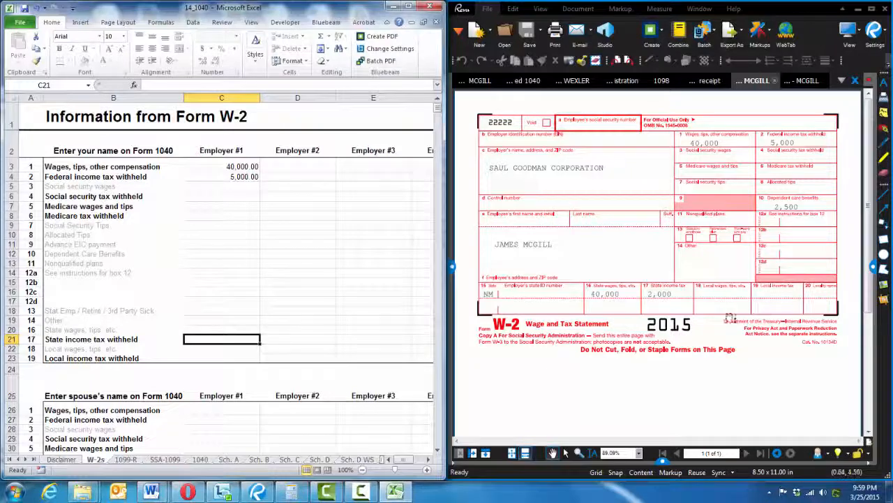
{"action": "type", "text": "2000"}
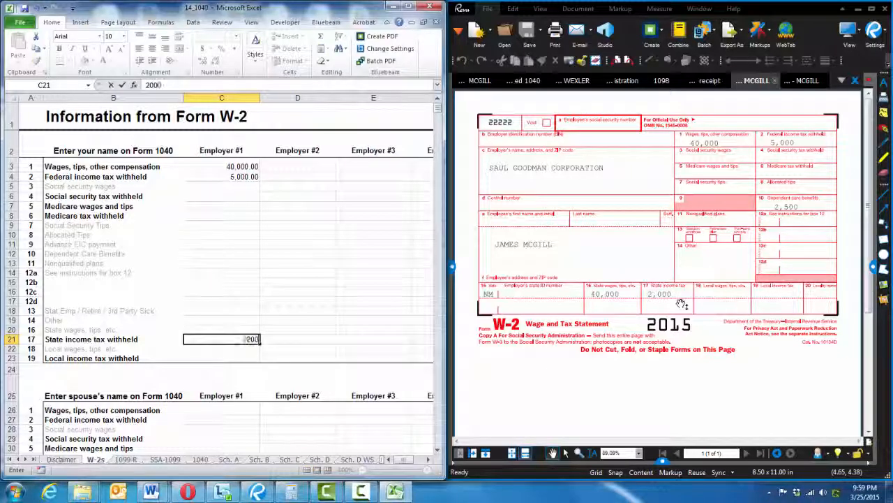
{"action": "key", "text": "Return"}
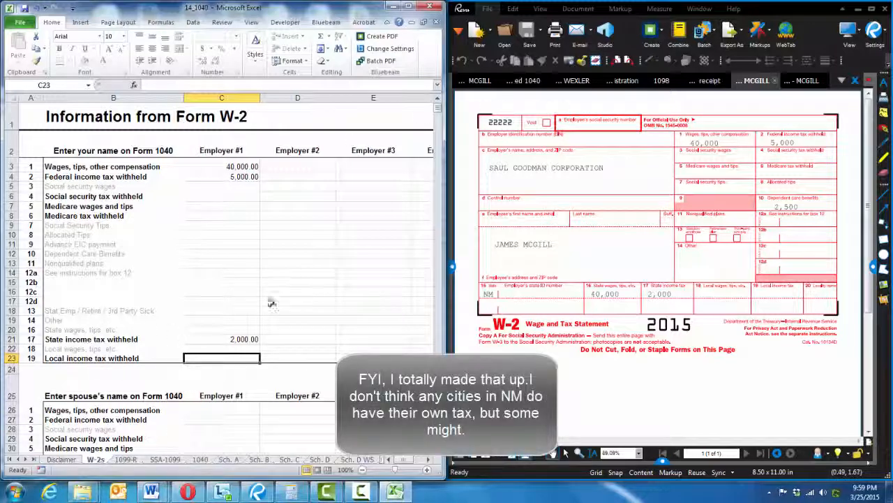
- Go to the spouse's Employer #1 wages on the W-2s sheet and display the spouse's W-2 in Bluebeam Revu
{"action": "left_click", "coordinate": [300, 164]}
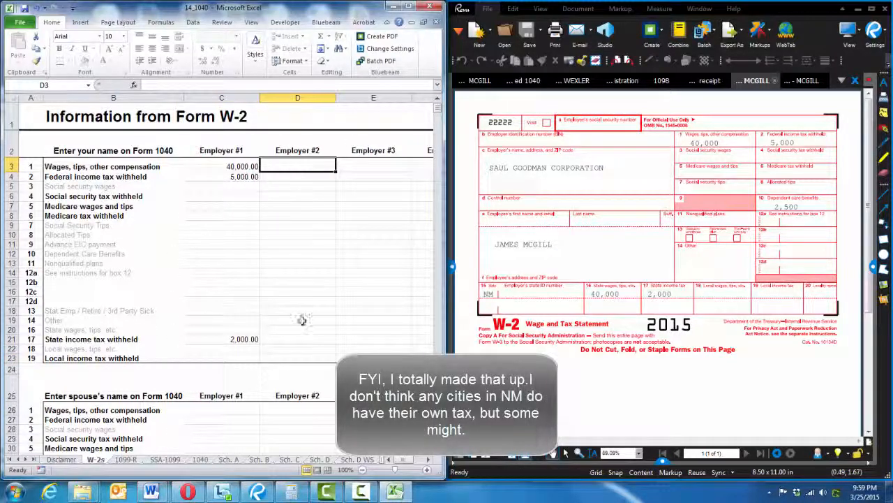
{"action": "left_click", "coordinate": [70, 150]}
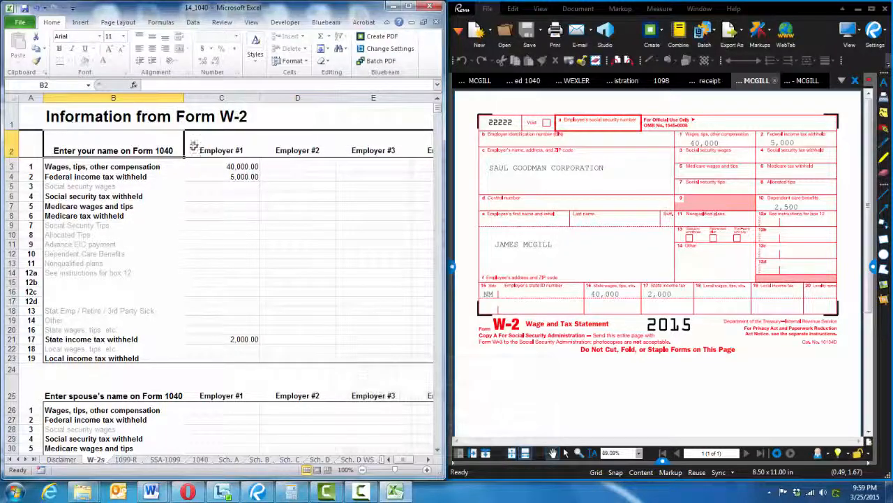
{"action": "scroll", "coordinate": [126, 219], "scroll_direction": "down", "scroll_amount": 1}
{"action": "left_click", "coordinate": [223, 356]}
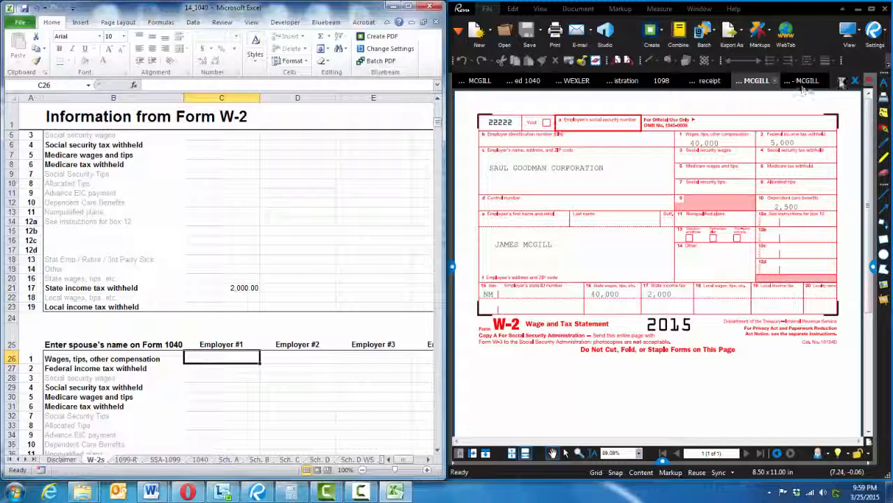
{"action": "left_click", "coordinate": [842, 81]}
{"action": "left_click", "coordinate": [802, 180]}
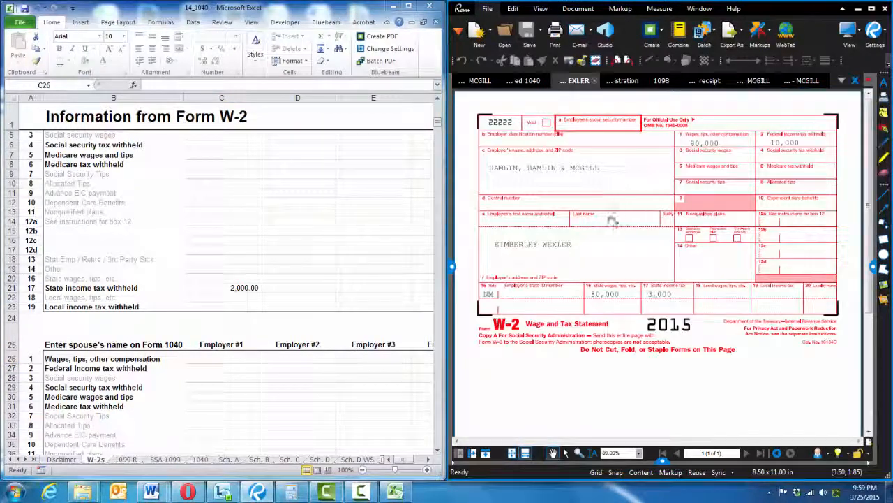
- Enter 80000 for the spouse's Employer #1 wages and 10000 for federal income tax withheld
{"action": "left_click", "coordinate": [195, 359]}
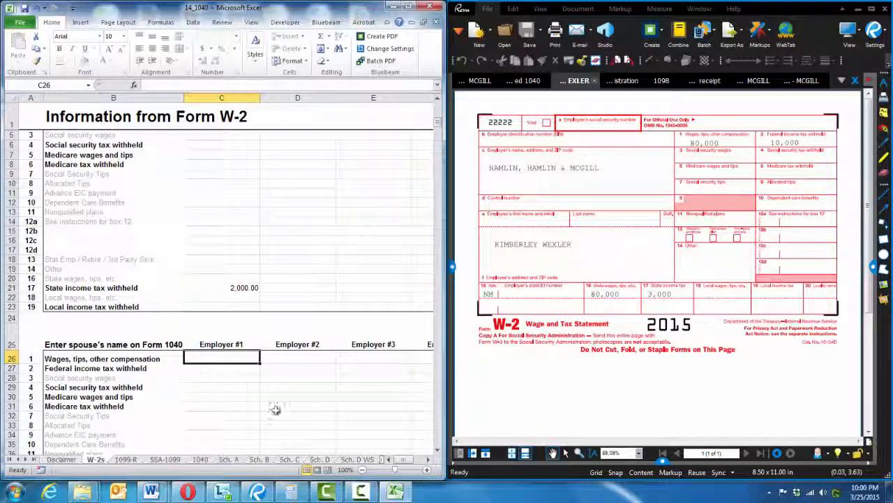
{"action": "type", "text": "80000"}
{"action": "key", "text": "Return"}
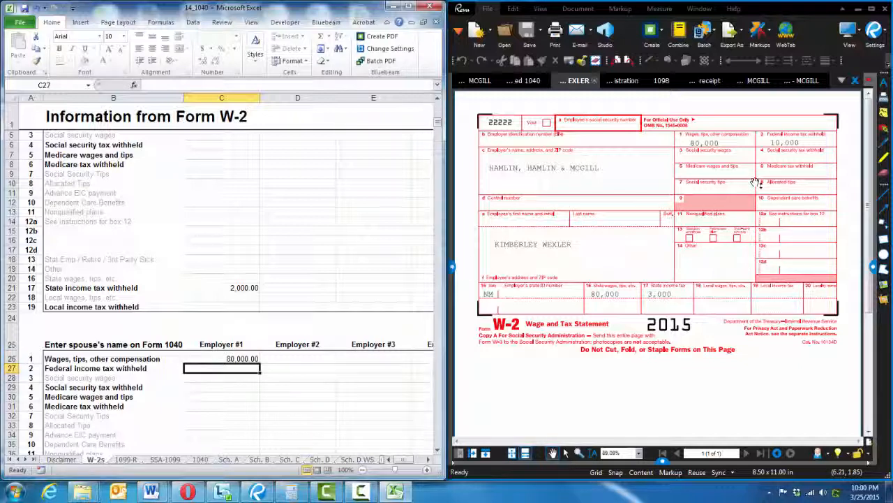
{"action": "type", "text": "10000"}
{"action": "key", "text": "Return"}
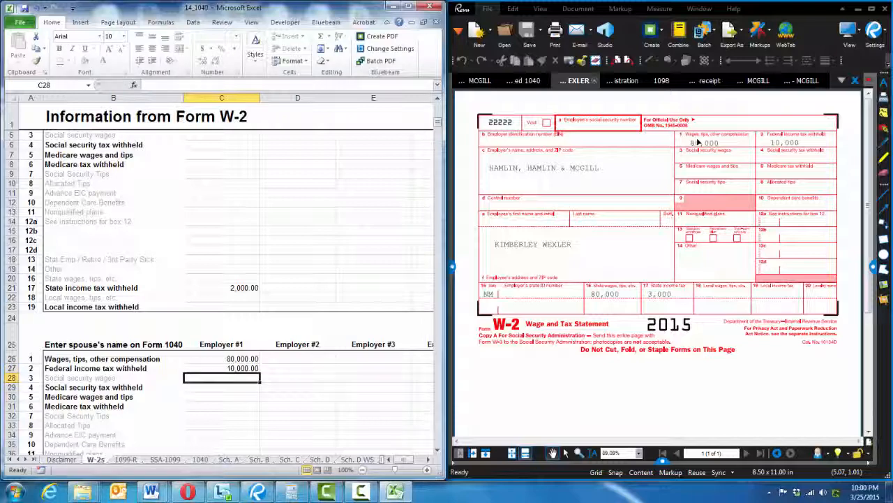
- Enter 3000 for the spouse's Employer #1 state income tax withheld
{"action": "scroll", "coordinate": [231, 376], "scroll_direction": "down", "scroll_amount": 4}
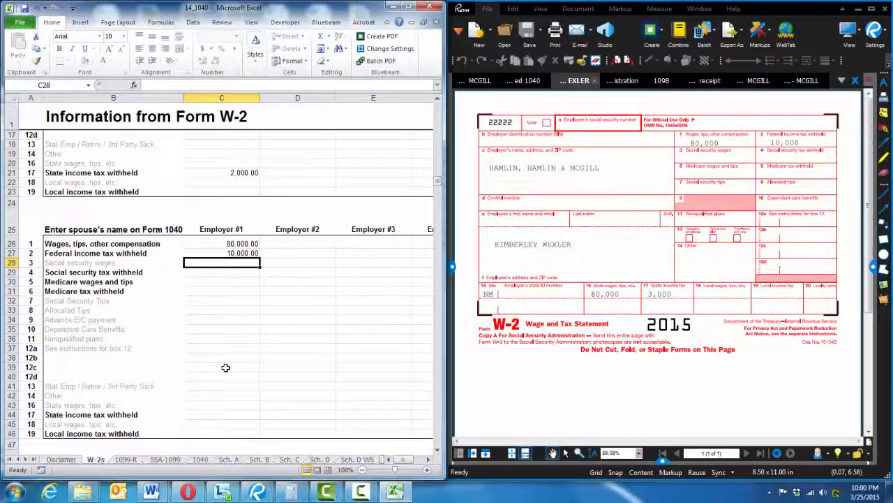
{"action": "scroll", "coordinate": [225, 367], "scroll_direction": "down", "scroll_amount": 1}
{"action": "left_click", "coordinate": [213, 385]}
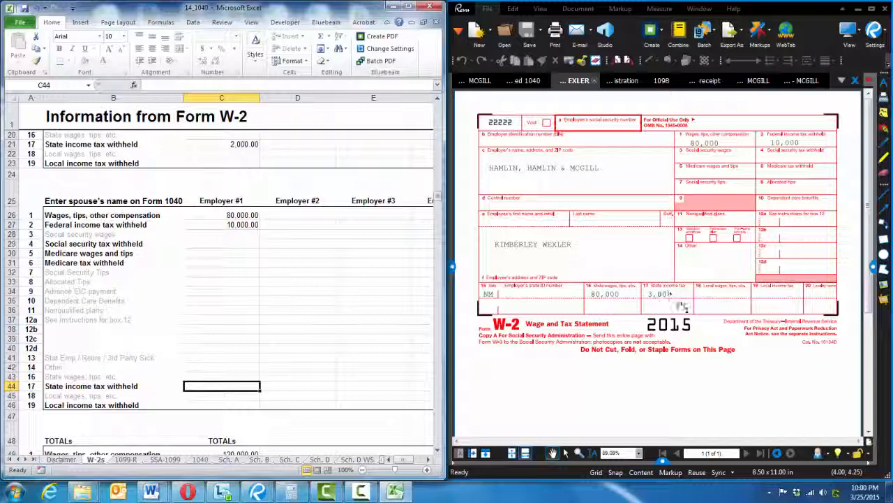
{"action": "type", "text": "3000"}
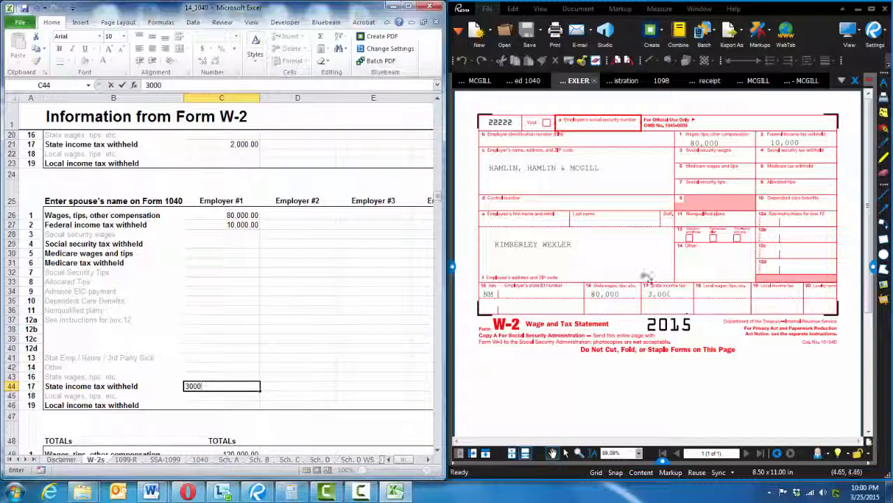
{"action": "key", "text": "Tab"}
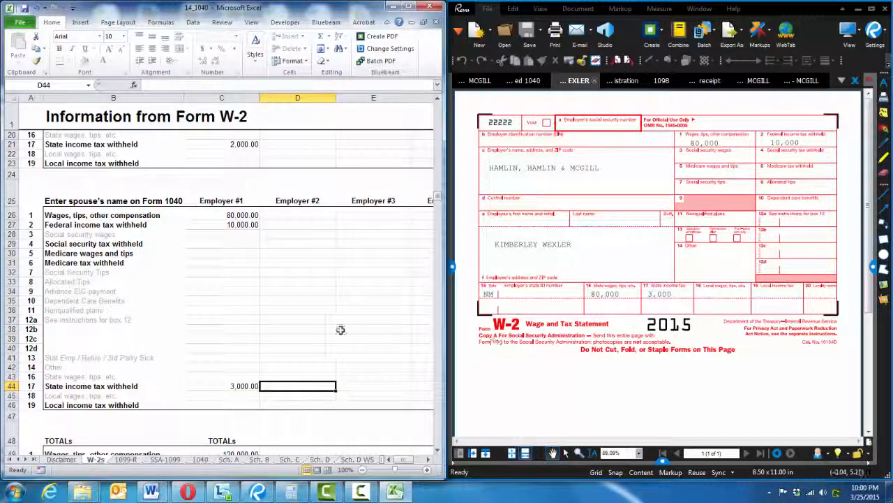
- Review the combined W-2 totals and widen the workbook window to show the Total and Excess columns
{"action": "scroll", "coordinate": [351, 329], "scroll_direction": "down", "scroll_amount": 7}
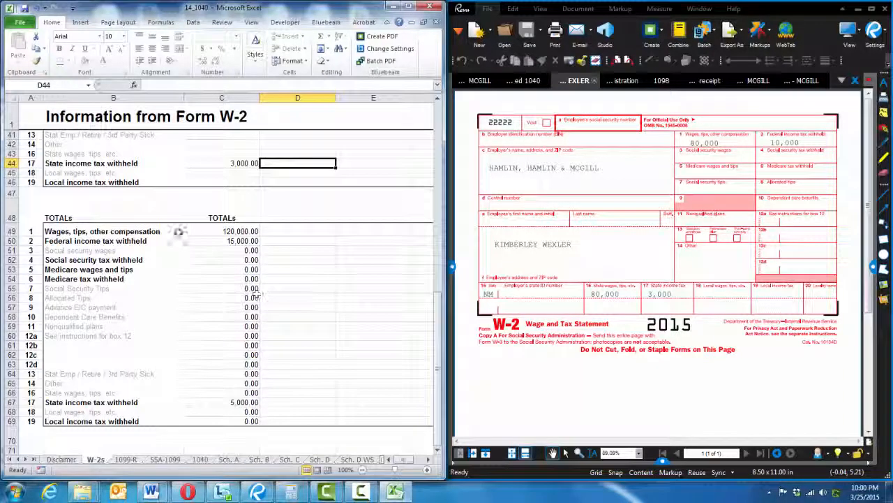
{"action": "scroll", "coordinate": [289, 362], "scroll_direction": "right", "scroll_amount": 5}
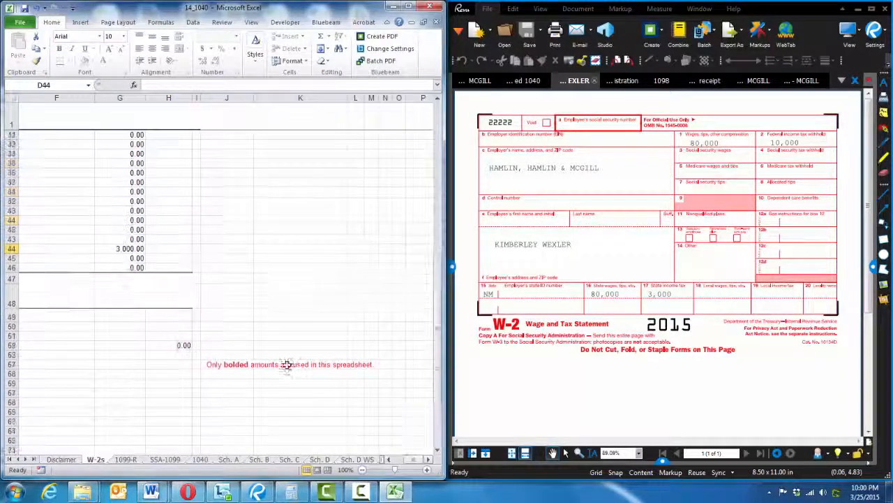
{"action": "scroll", "coordinate": [289, 370], "scroll_direction": "up", "scroll_amount": 11}
{"action": "scroll", "coordinate": [395, 458], "scroll_direction": "left", "scroll_amount": 5}
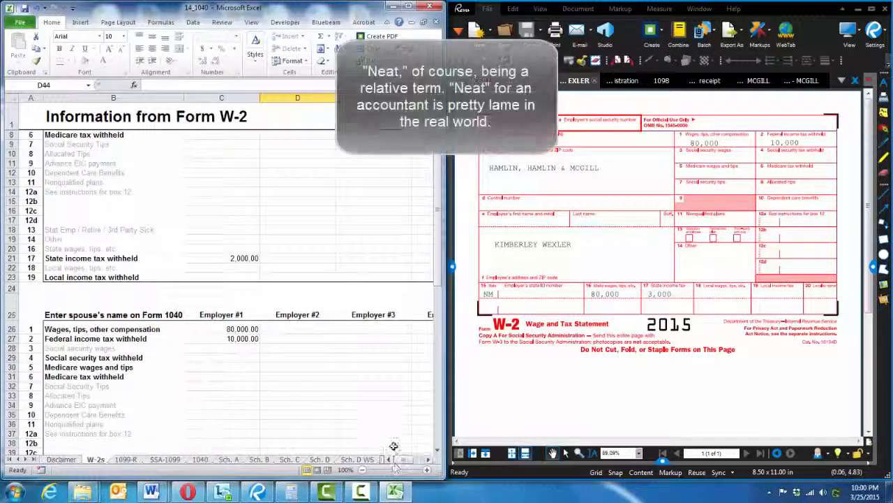
{"action": "scroll", "coordinate": [395, 467], "scroll_direction": "up", "scroll_amount": 2}
{"action": "left_click_drag", "start_coordinate": [444, 469], "coordinate": [692, 469]}
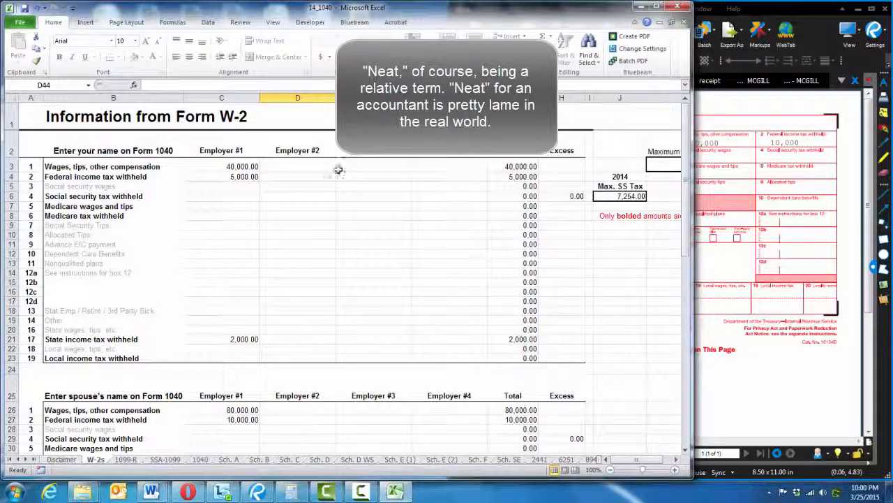
- Check the wages line on the 1040 sheet, look over the W-2s, 1099-R and SSA-1099 sheets, and return to the 1040 sheet
{"action": "left_click", "coordinate": [201, 460]}
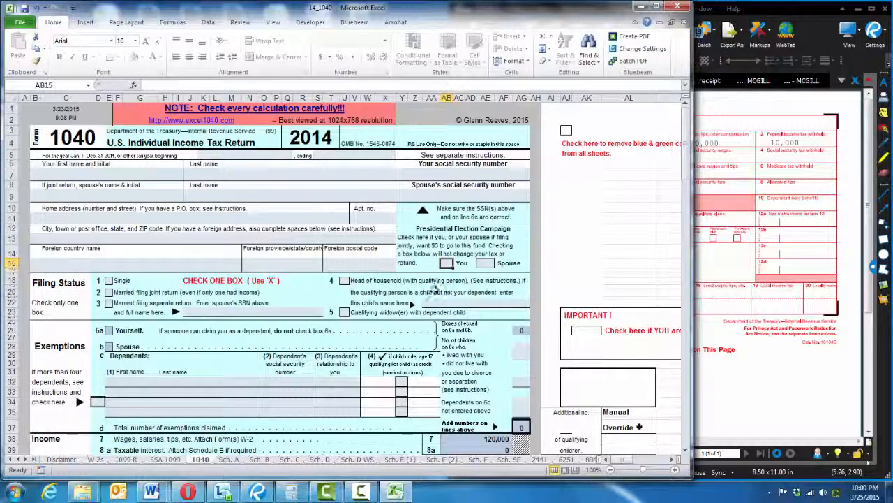
{"action": "scroll", "coordinate": [458, 323], "scroll_direction": "down", "scroll_amount": 2}
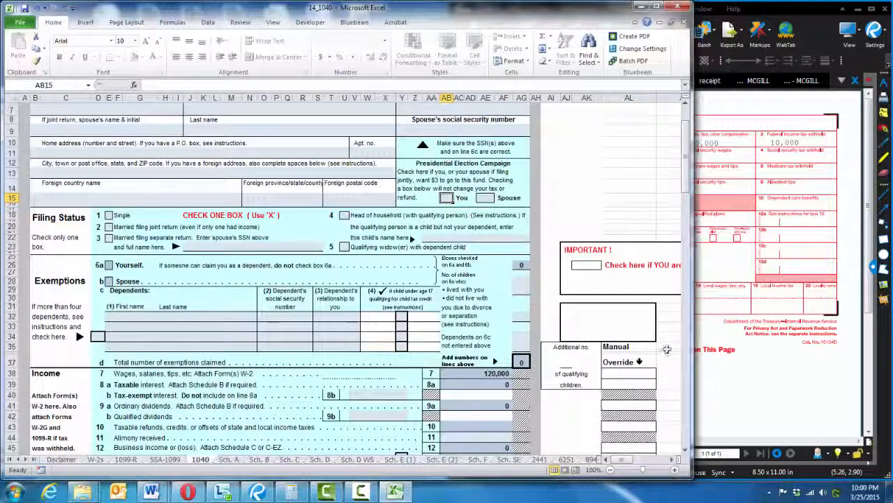
{"action": "left_click", "coordinate": [97, 461]}
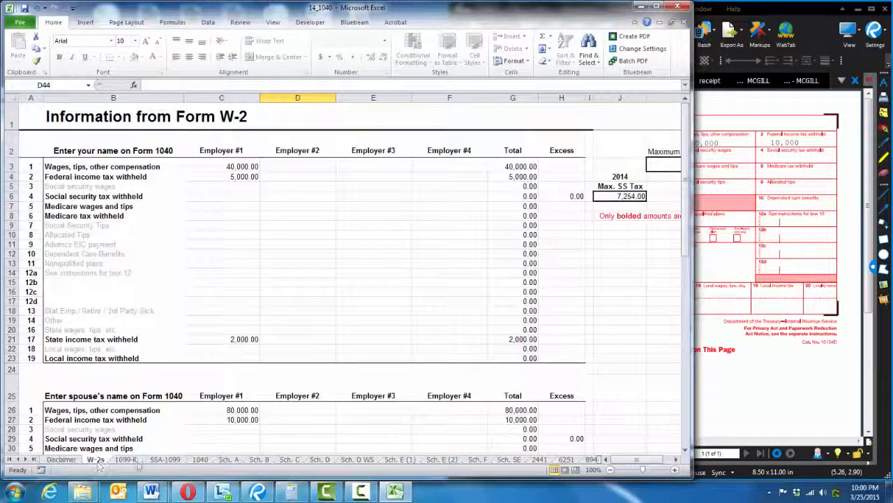
{"action": "left_click", "coordinate": [126, 459]}
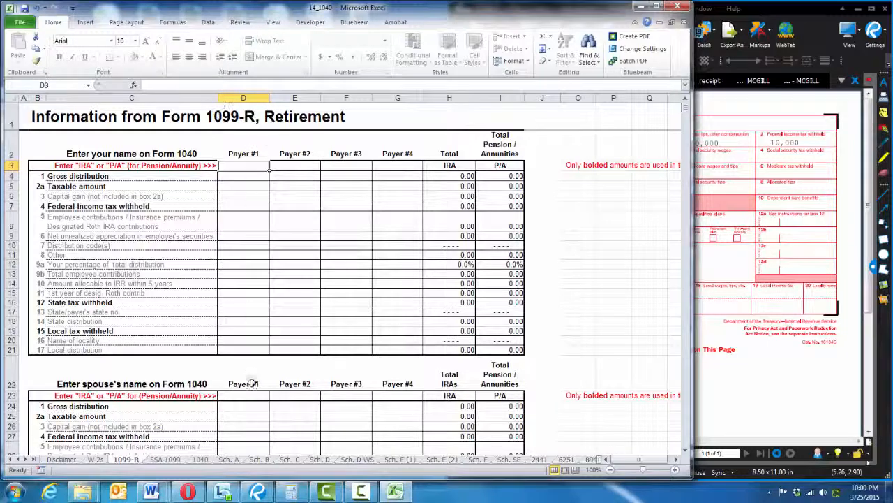
{"action": "left_click", "coordinate": [165, 459]}
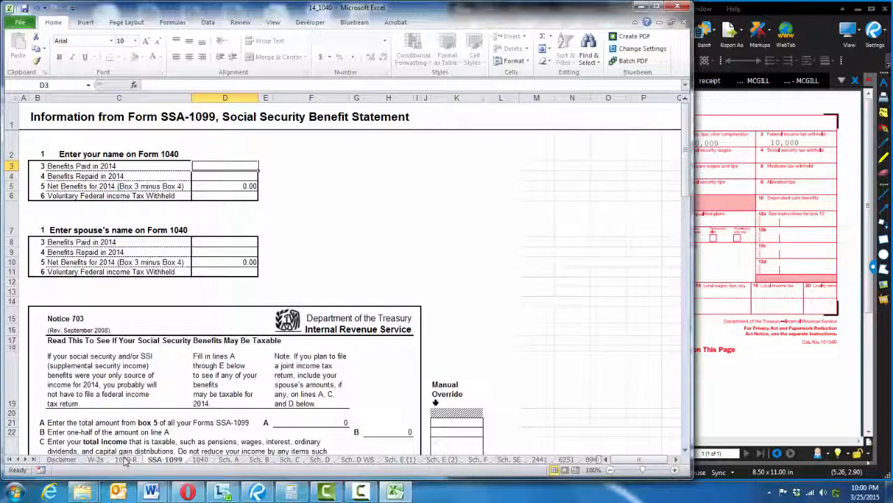
{"action": "left_click", "coordinate": [201, 459]}
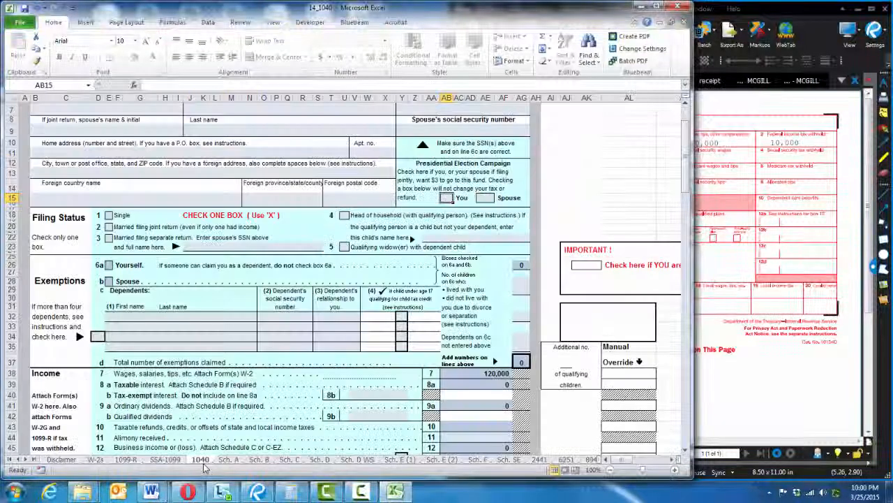
- Narrow the workbook window and enter the taxpayer's first name, last name and social security number at the head of Form 1040
{"action": "left_click_drag", "start_coordinate": [692, 329], "coordinate": [564, 329]}
{"action": "scroll", "coordinate": [239, 122], "scroll_direction": "up", "scroll_amount": 2}
{"action": "left_click", "coordinate": [90, 176]}
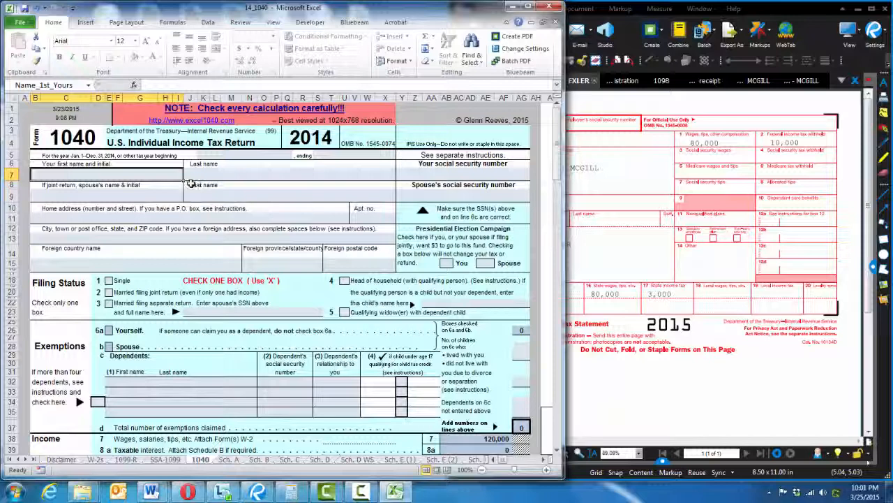
{"action": "left_click", "coordinate": [129, 177]}
{"action": "type", "text": "J"}
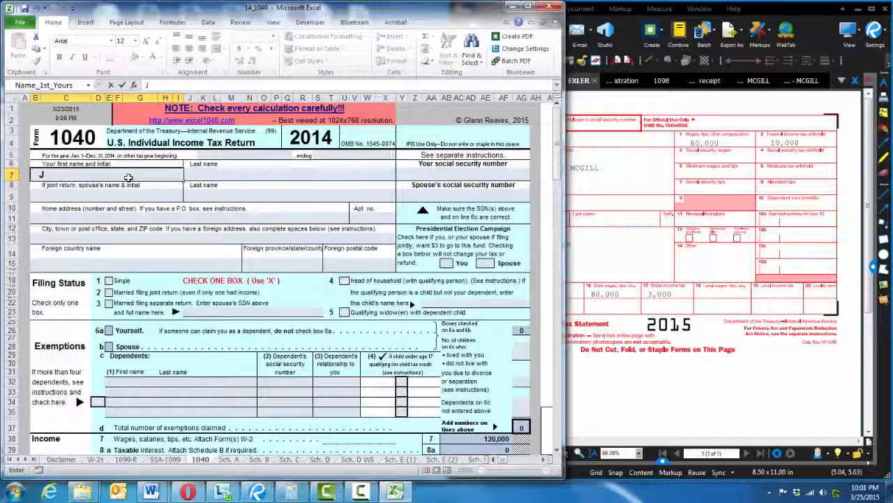
{"action": "type", "text": "AMES"}
{"action": "key", "text": "Tab"}
{"action": "type", "text": "MCGILL"}
{"action": "key", "text": "Tab"}
{"action": "type", "text": "12"}
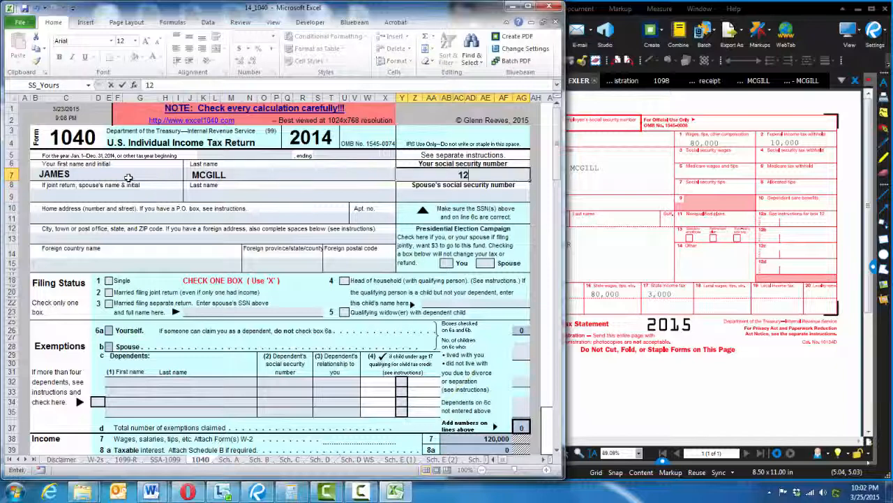
{"action": "type", "text": "3-45-6789"}
{"action": "key", "text": "Tab"}
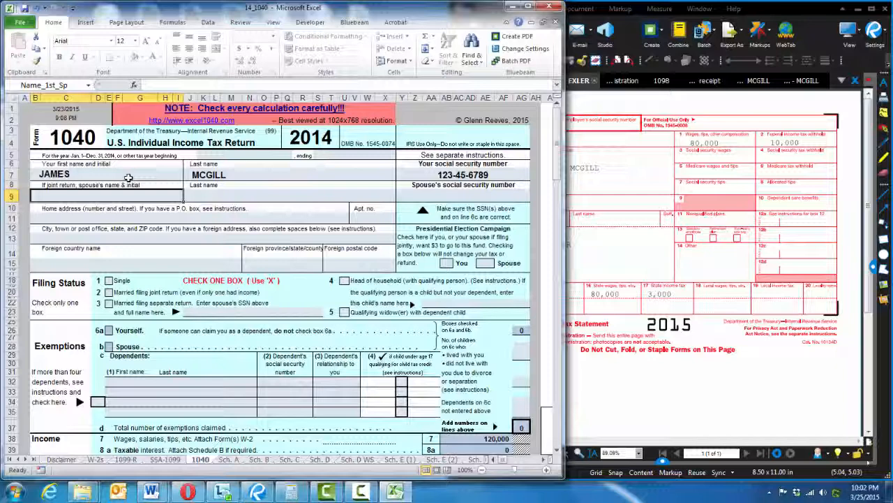
- Enter the spouse's first name, last name and social security number on the joint return line
{"action": "type", "text": "KIMBER"}
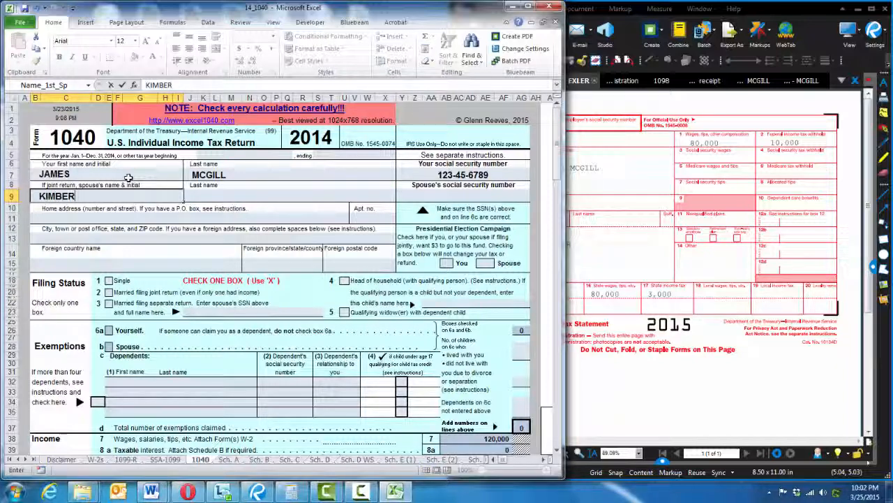
{"action": "type", "text": "LEY"}
{"action": "key", "text": "Tab"}
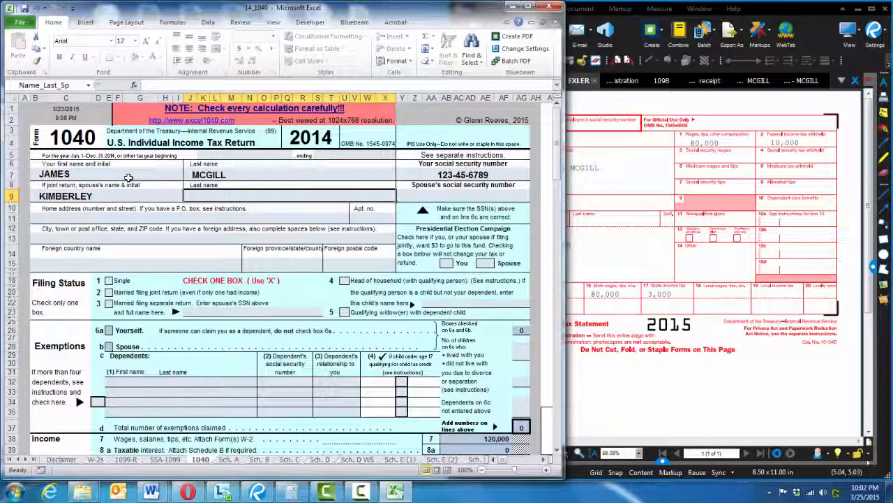
{"action": "type", "text": "WEXLER"}
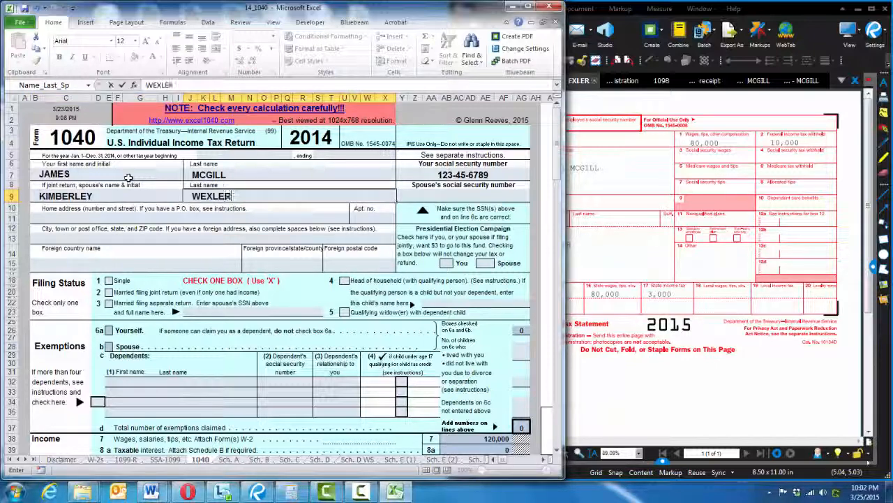
{"action": "key", "text": "Tab"}
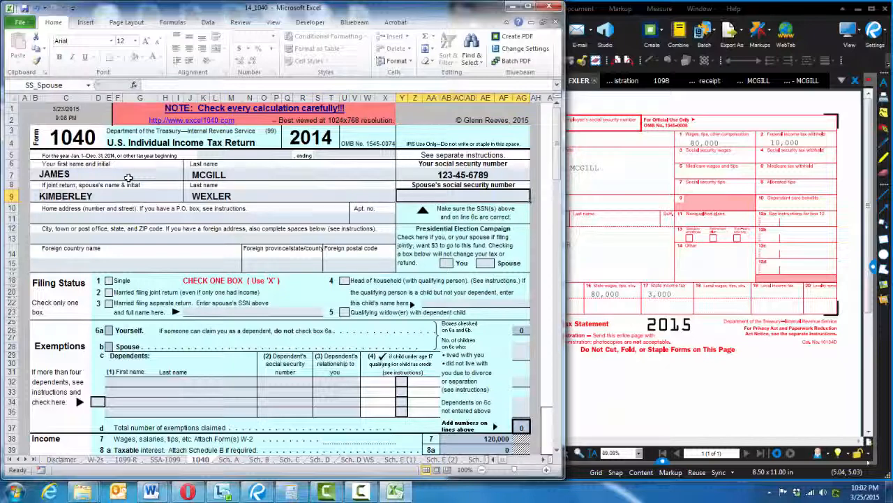
{"action": "type", "text": "987-65-4321"}
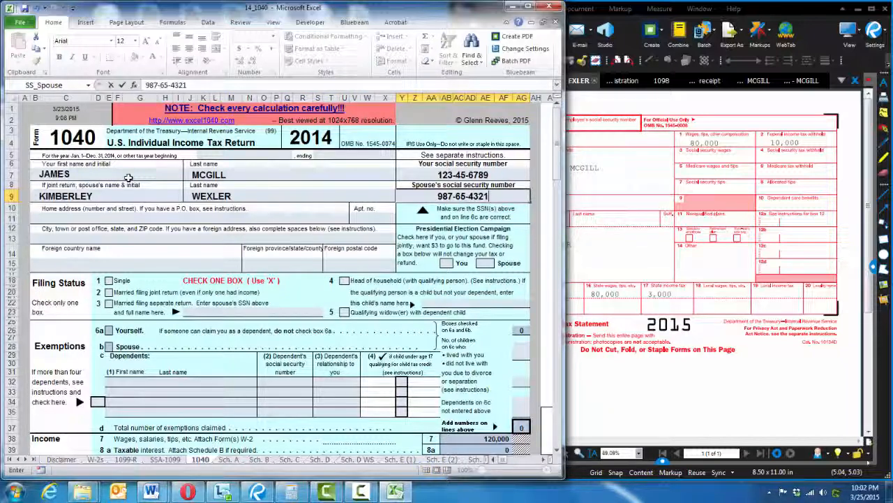
- Enter the couple's street address on the home address line of Form 1040
{"action": "left_click", "coordinate": [257, 214]}
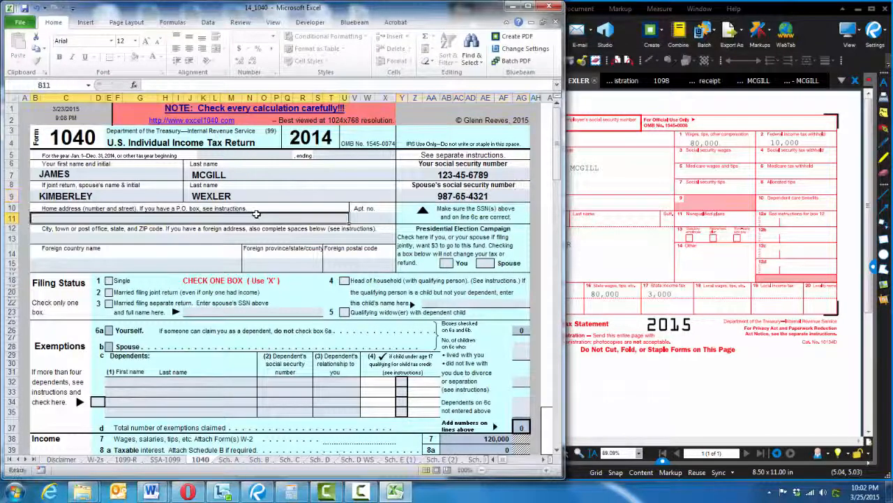
{"action": "type", "text": "1"}
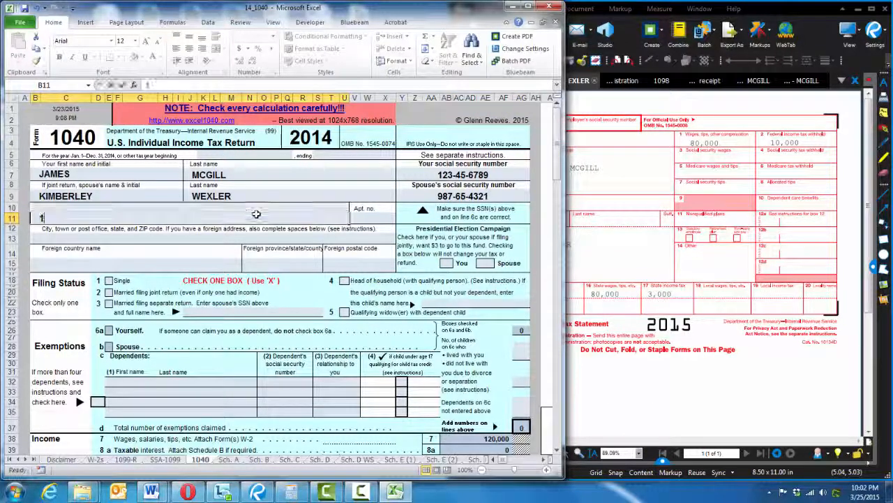
{"action": "type", "text": "234 MONTOMER"}
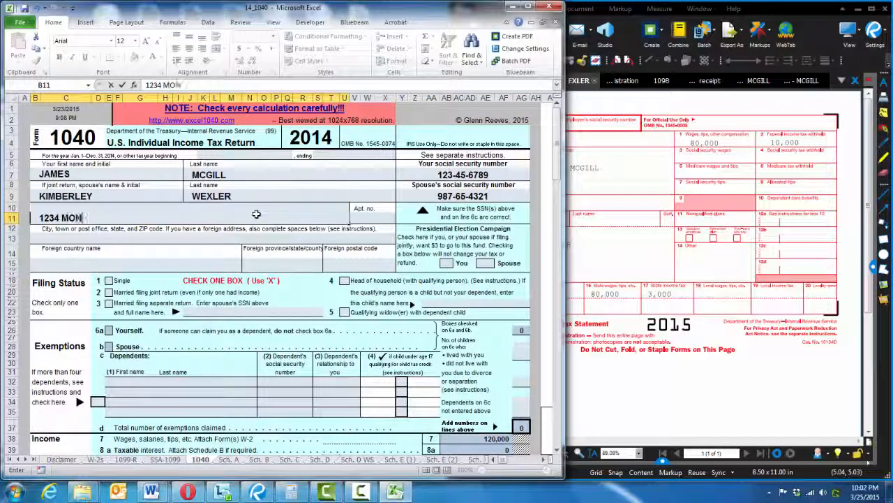
{"action": "type", "text": "Y BLDV"}
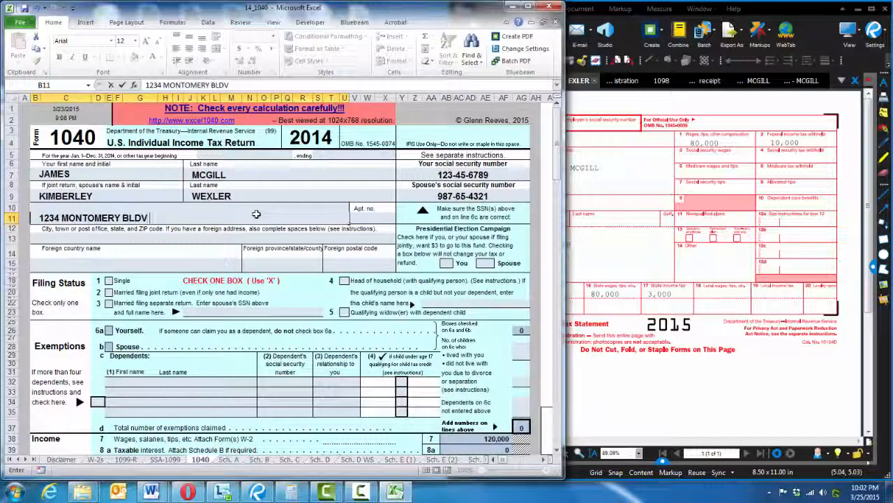
{"action": "type", "text": " NE"}
{"action": "key", "text": "BackSpace"}
{"action": "key", "text": "BackSpace"}
{"action": "key", "text": "BackSpace"}
{"action": "key", "text": "BackSpace"}
{"action": "key", "text": "BackSpace"}
{"action": "key", "text": "BackSpace"}
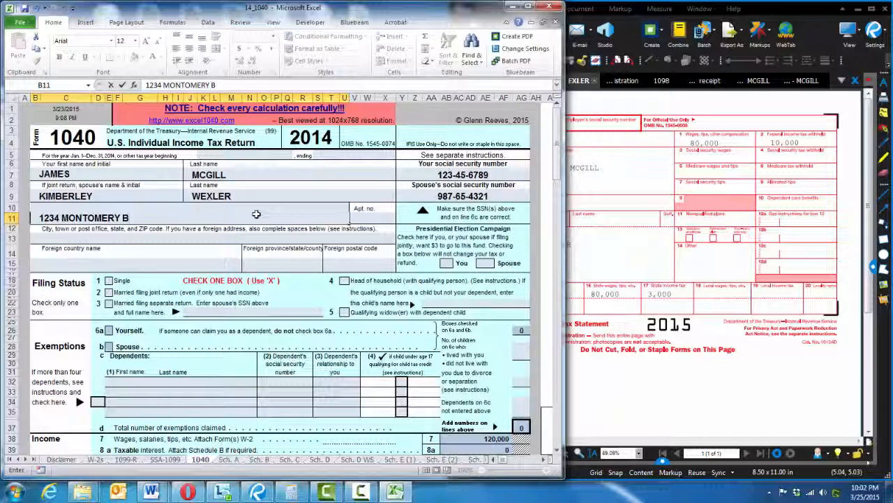
{"action": "type", "text": "LVD"}
{"action": "key", "text": "Tab"}
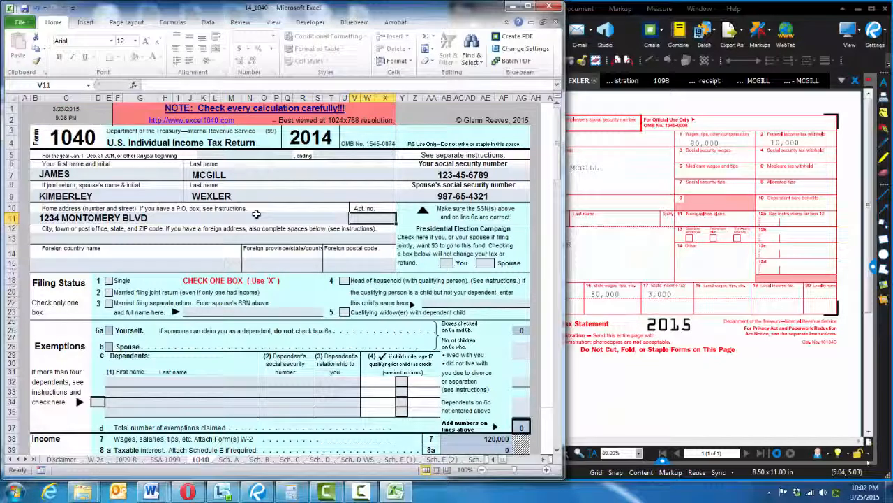
{"action": "double_click", "coordinate": [172, 218]}
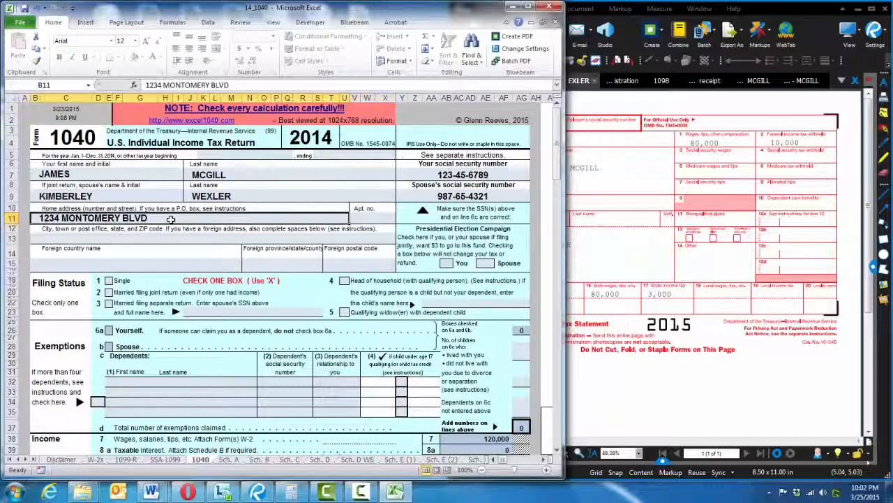
{"action": "type", "text": "NE"}
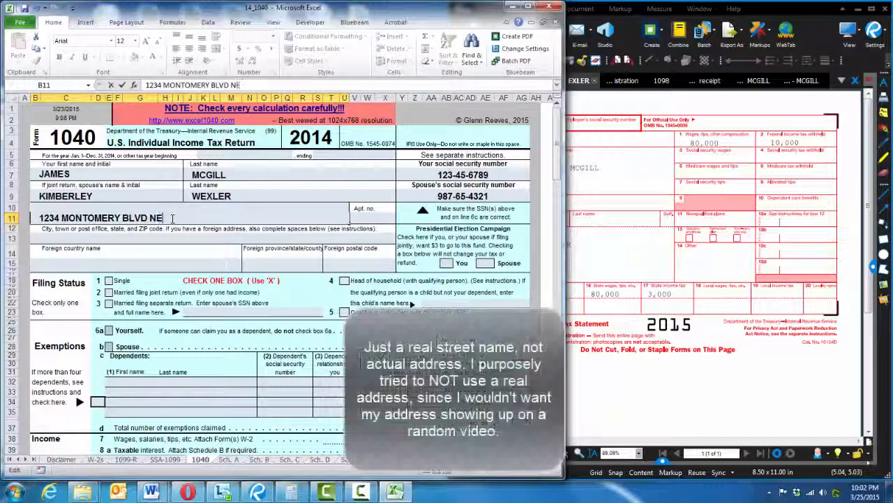
- Enter the couple's city, state and ZIP code on the line below the home address
{"action": "left_click", "coordinate": [68, 236]}
{"action": "type", "text": "AL"}
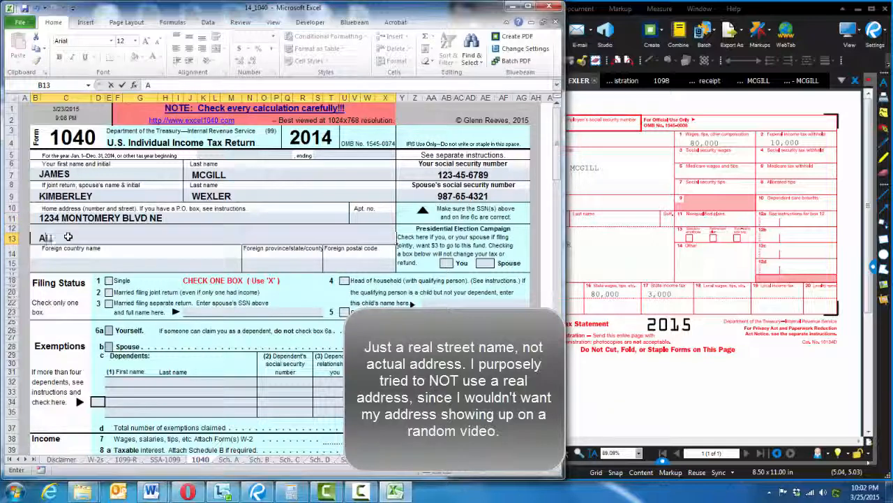
{"action": "type", "text": "BUQUERQUE, NM"}
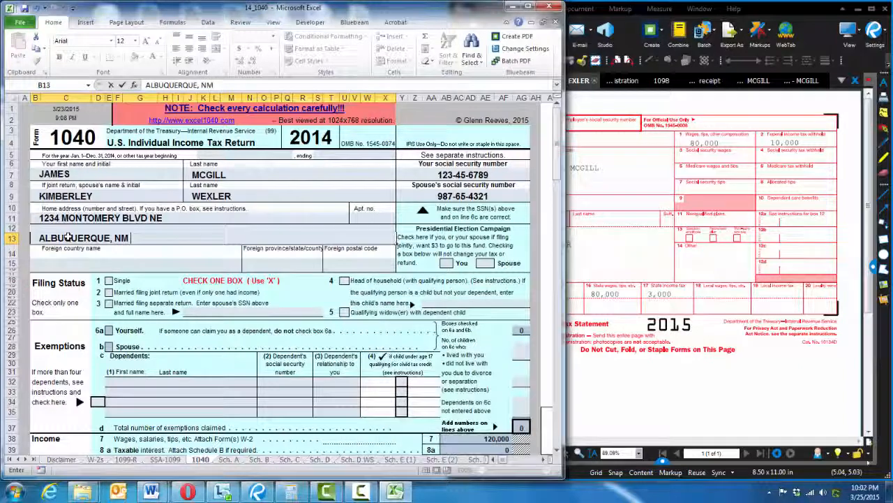
{"action": "type", "text": "87105"}
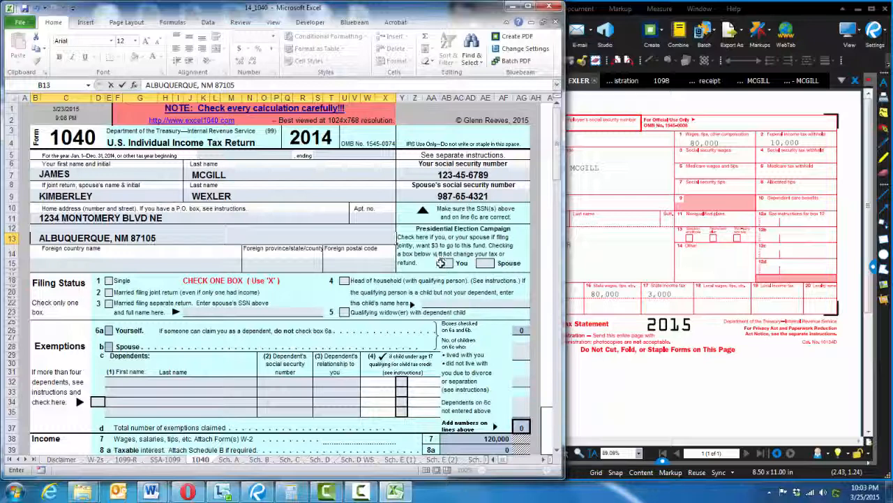
{"action": "left_click", "coordinate": [485, 262]}
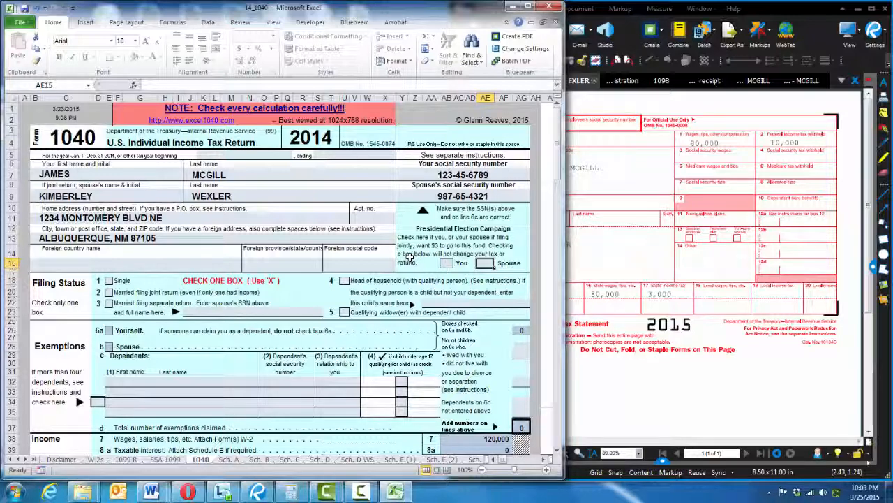
- Mark the filing status as married filing joint return with an X
{"action": "left_click", "coordinate": [109, 292]}
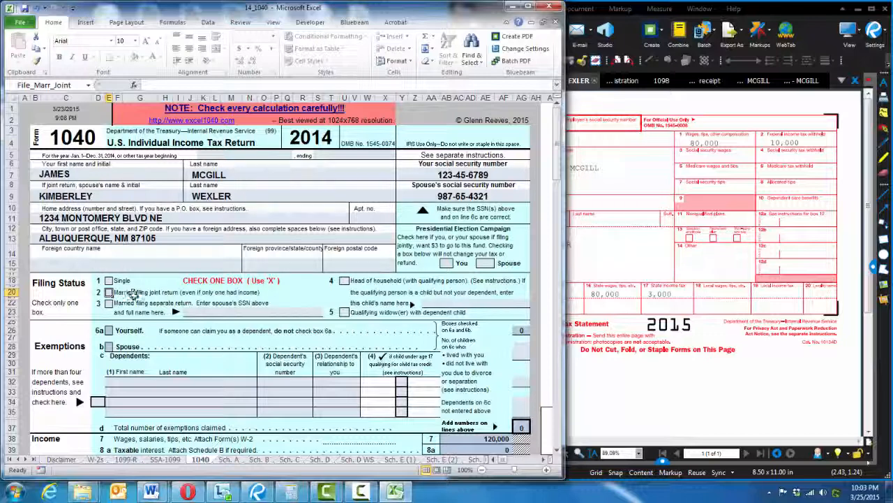
{"action": "type", "text": "X"}
{"action": "key", "text": "Return"}
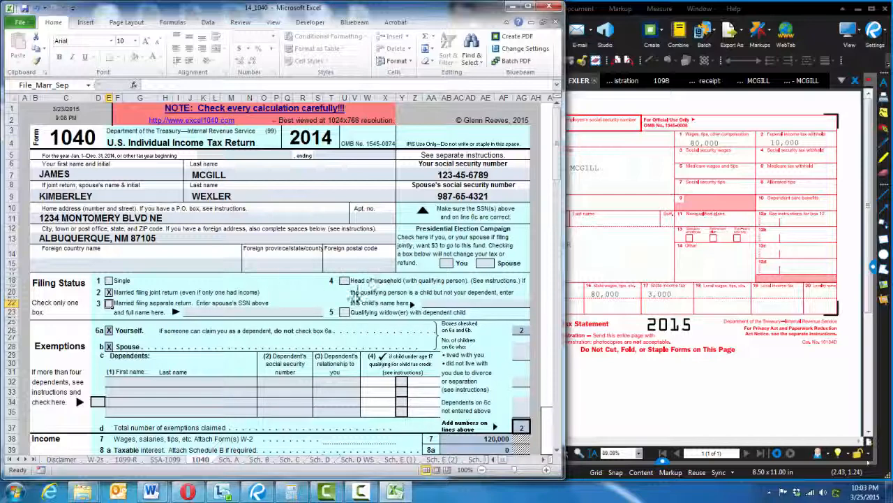
- Enter the first dependent's full name and social security number in the Exemptions section
{"action": "left_click", "coordinate": [375, 315]}
{"action": "scroll", "coordinate": [375, 318], "scroll_direction": "down", "scroll_amount": 1}
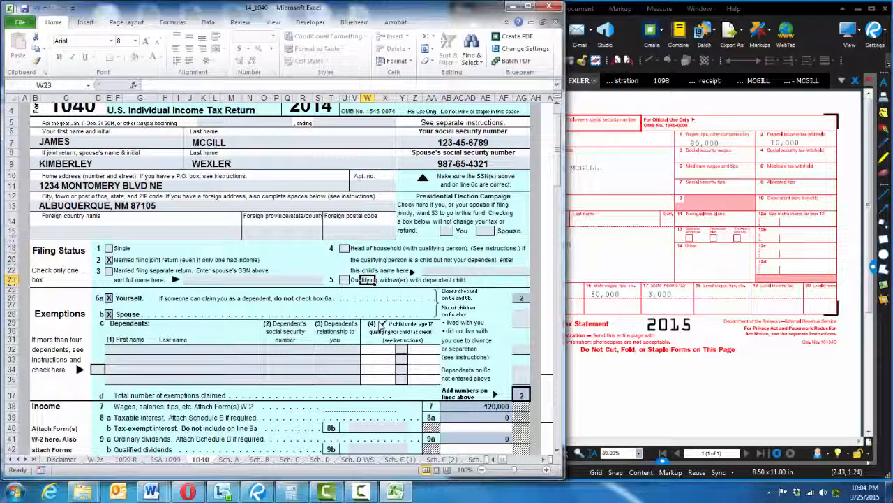
{"action": "scroll", "coordinate": [558, 164], "scroll_direction": "down", "scroll_amount": 1}
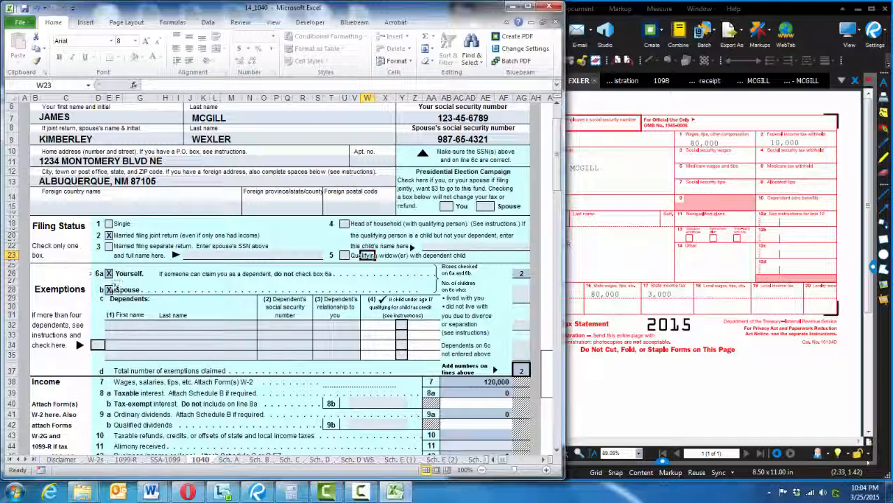
{"action": "left_click", "coordinate": [140, 325]}
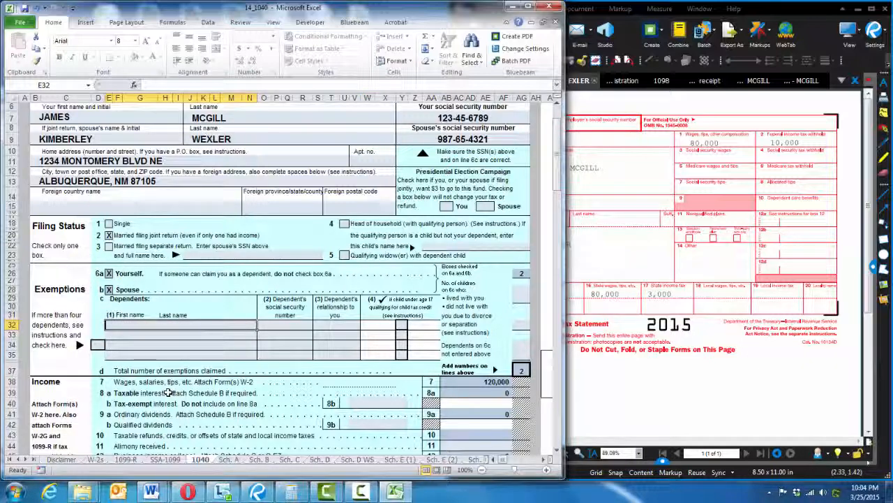
{"action": "type", "text": "STA"}
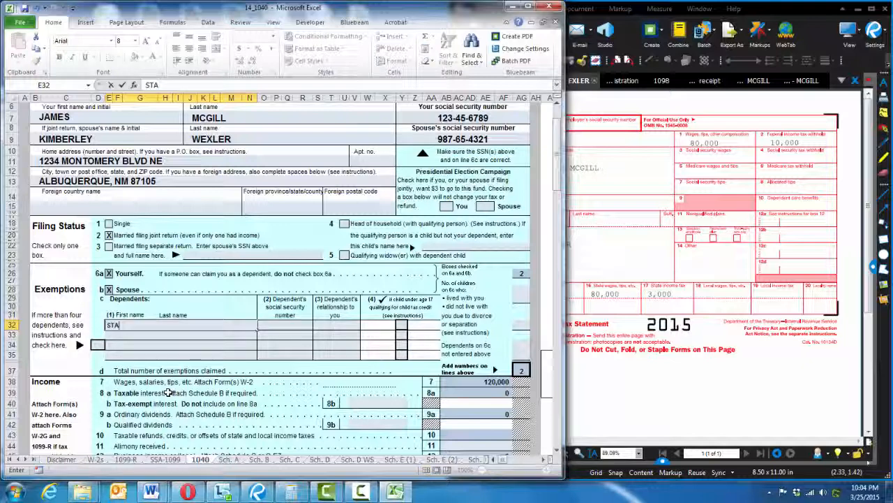
{"action": "type", "text": "CY EHRMANTRAUT"}
{"action": "key", "text": "Tab"}
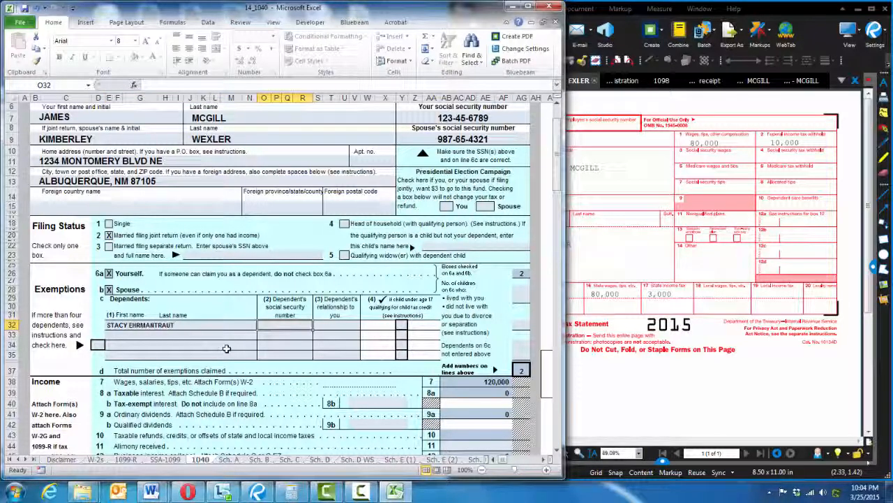
{"action": "type", "text": "123-45-6788"}
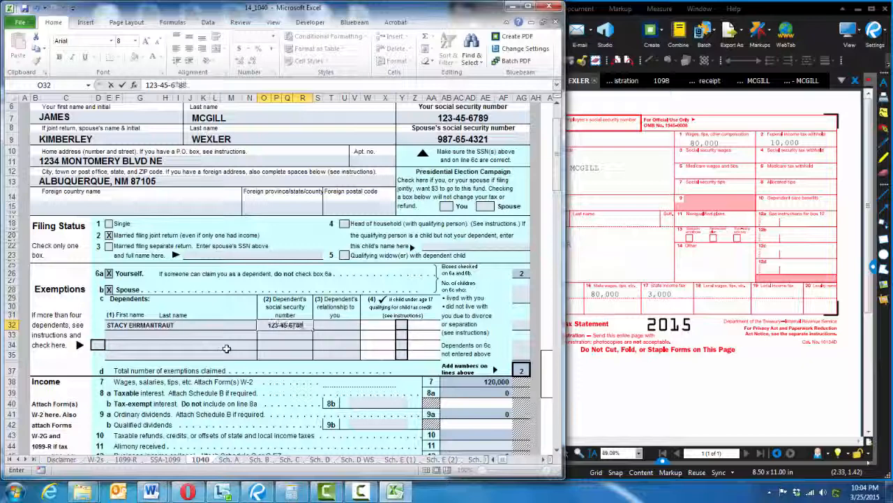
{"action": "key", "text": "Tab"}
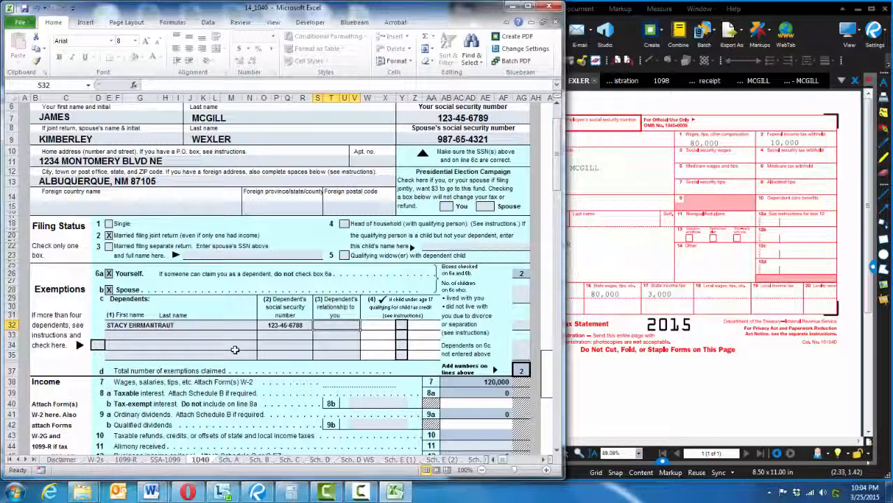
- Set the dependent's relationship to DAUGHTER and mark the child tax credit qualification with an X
{"action": "type", "text": "DAUGHTER"}
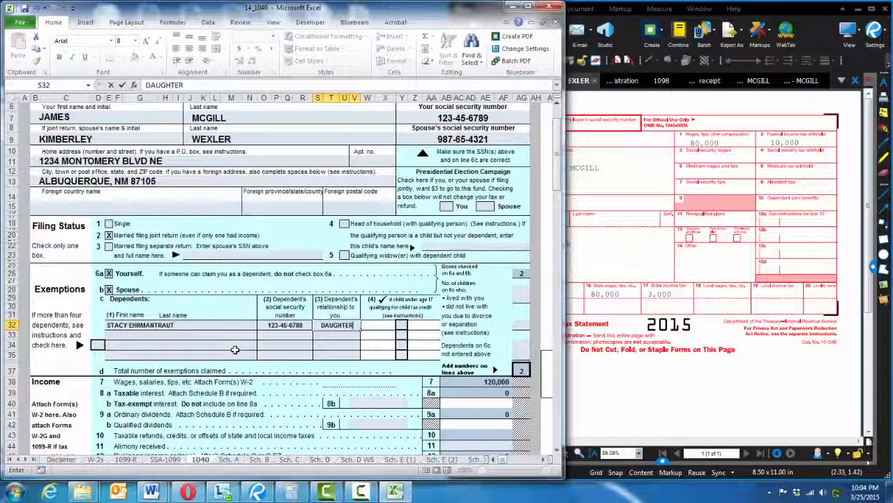
{"action": "key", "text": "Tab"}
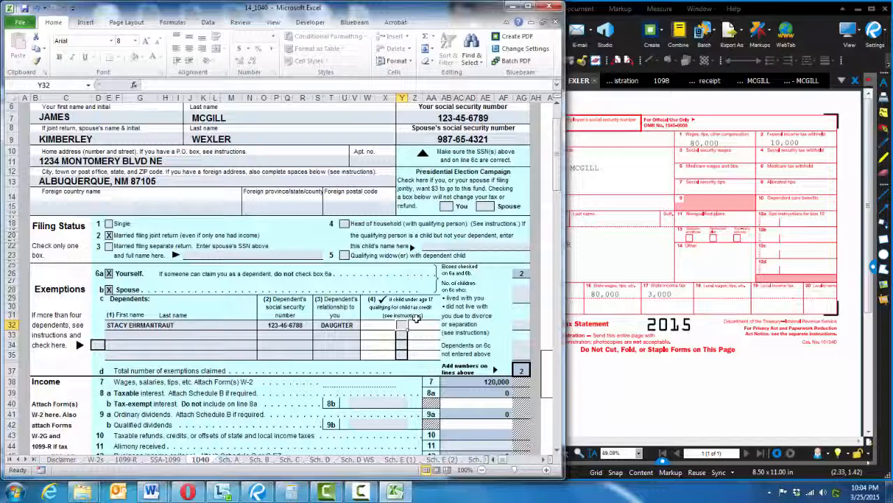
{"action": "type", "text": "X"}
{"action": "key", "text": "Tab"}
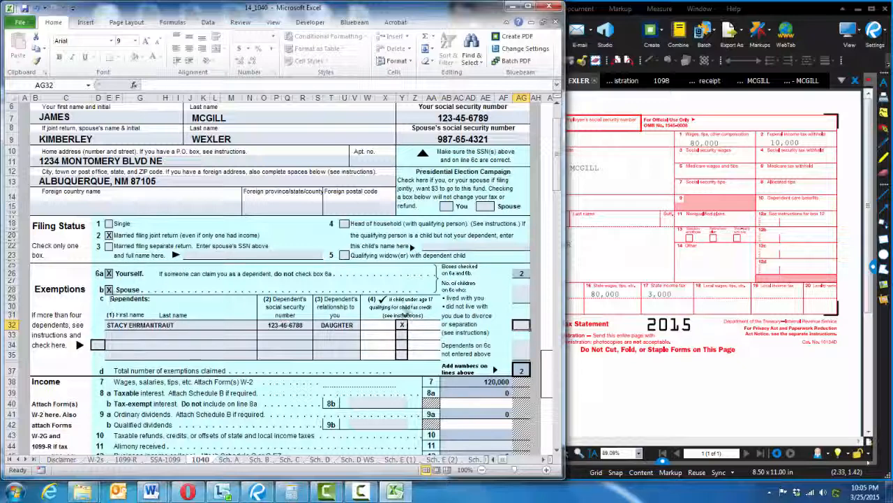
- Set the number of children on line 6c who lived with the taxpayers to 1
{"action": "left_click", "coordinate": [520, 293]}
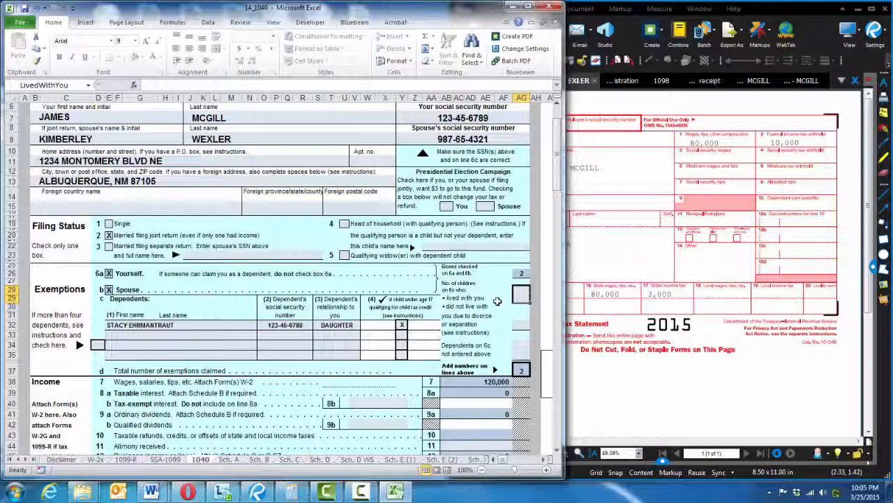
{"action": "type", "text": "1"}
{"action": "key", "text": "Return"}
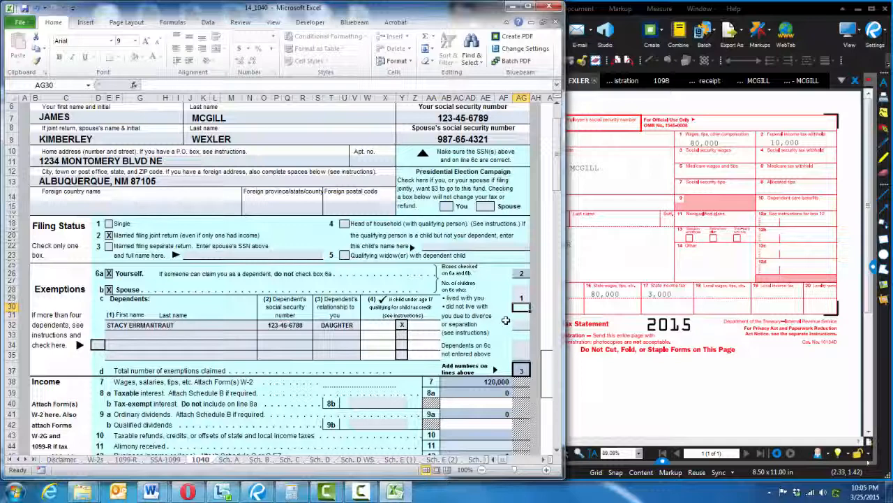
- Review the Income section lines from wages through taxable refunds, credits or offsets
{"action": "scroll", "coordinate": [506, 320], "scroll_direction": "down", "scroll_amount": 1}
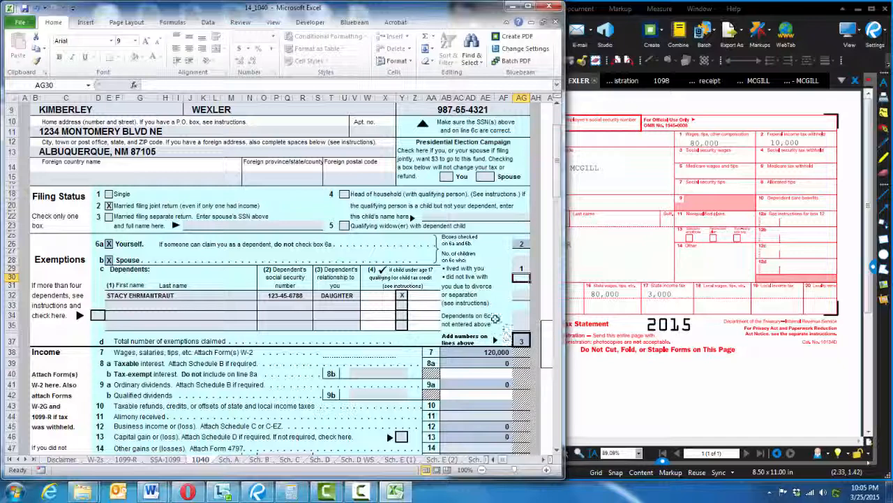
{"action": "scroll", "coordinate": [467, 312], "scroll_direction": "down", "scroll_amount": 1}
{"action": "left_click", "coordinate": [484, 319]}
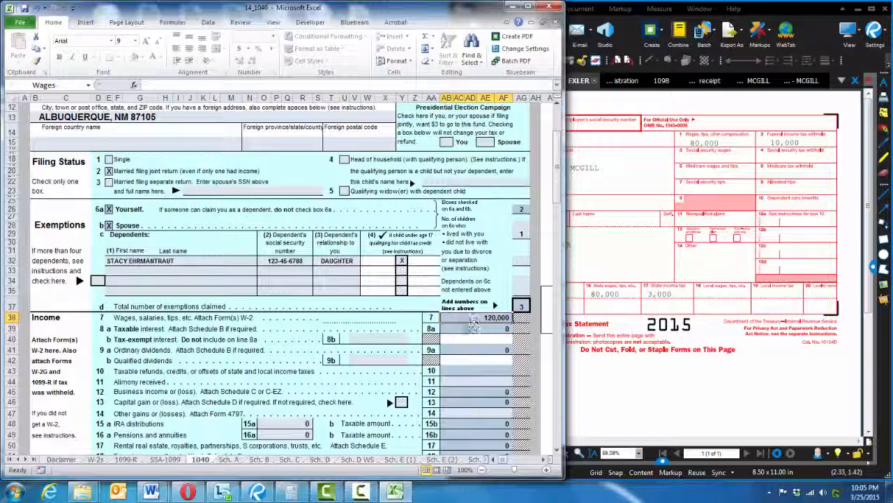
{"action": "key", "text": "Down"}
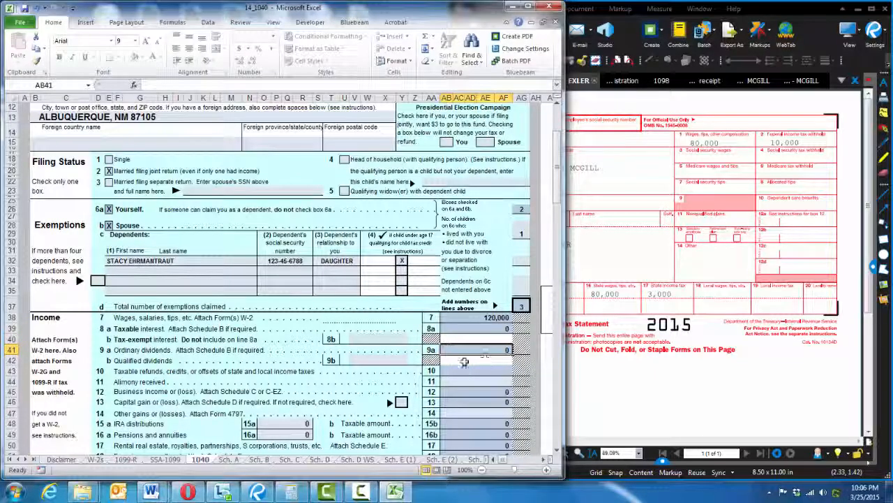
{"action": "scroll", "coordinate": [398, 374], "scroll_direction": "down", "scroll_amount": 1}
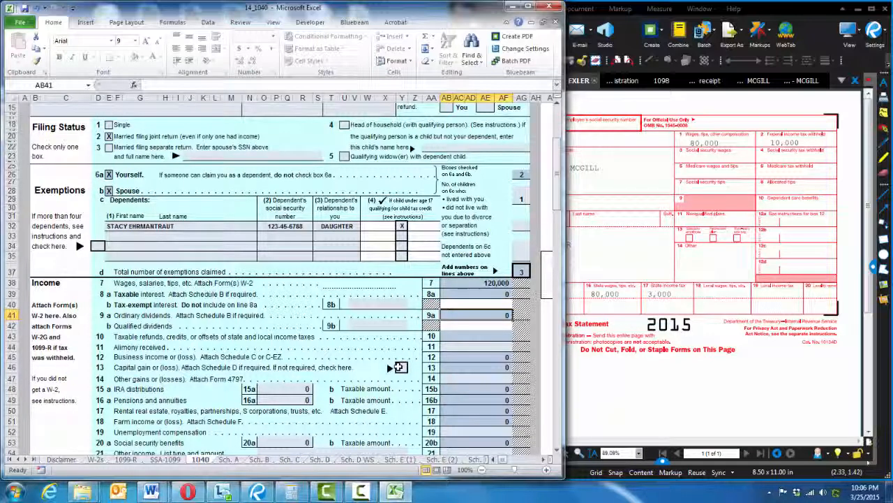
{"action": "key", "text": "Down"}
{"action": "key", "text": "Down"}
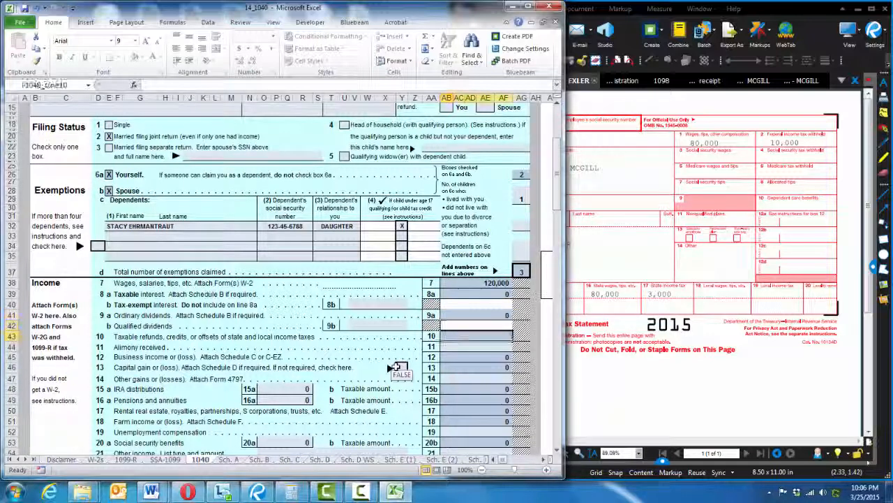
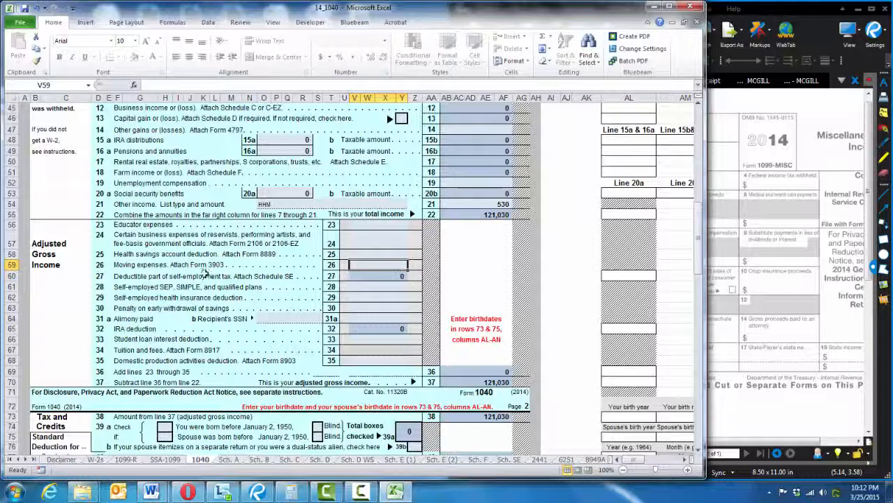
- Check the deductible self-employment tax and other income lines, and switch to the 1099-MISC in Bluebeam Revu
{"action": "left_click", "coordinate": [369, 277]}
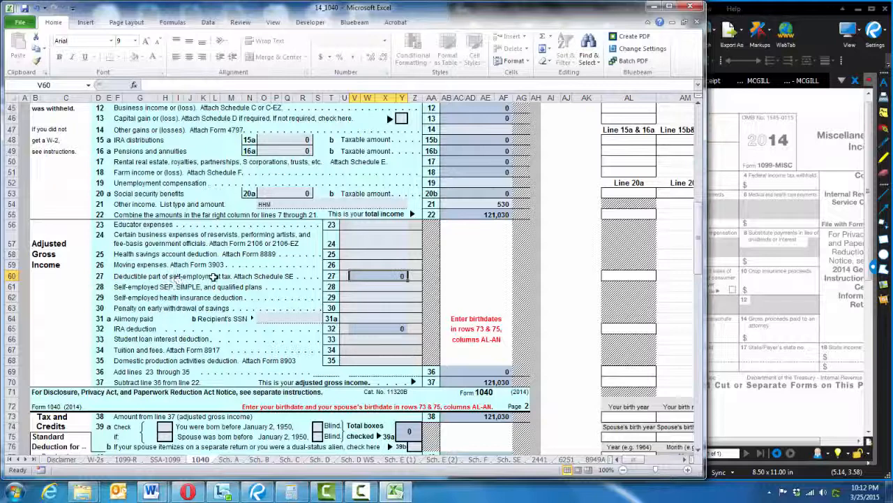
{"action": "key", "text": "ctrl+c"}
{"action": "left_click", "coordinate": [467, 203]}
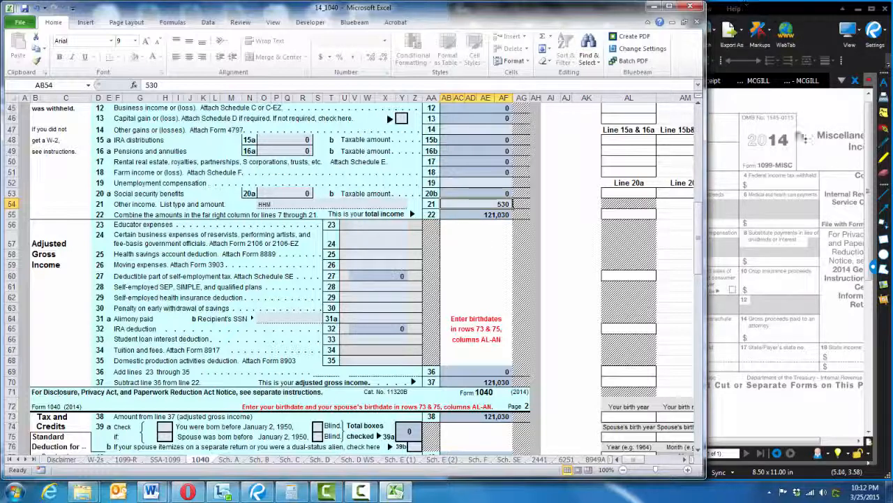
{"action": "left_click", "coordinate": [845, 95]}
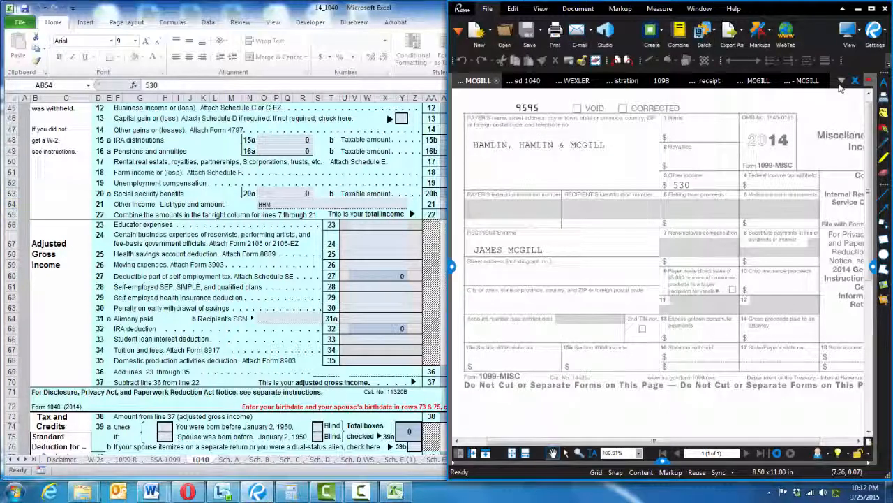
- Check the husband's W-2 against his 1099-MISC in Bluebeam Revu, ending on the 1099-MISC
{"action": "left_click", "coordinate": [841, 81]}
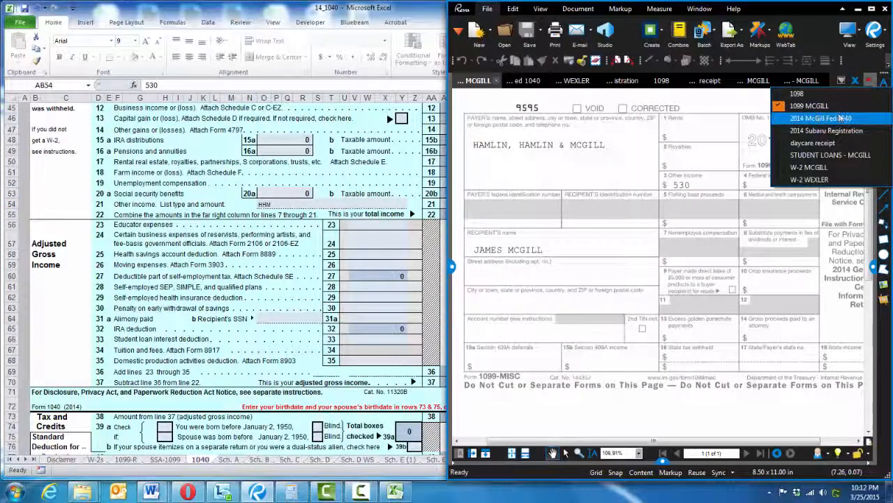
{"action": "left_click", "coordinate": [809, 167]}
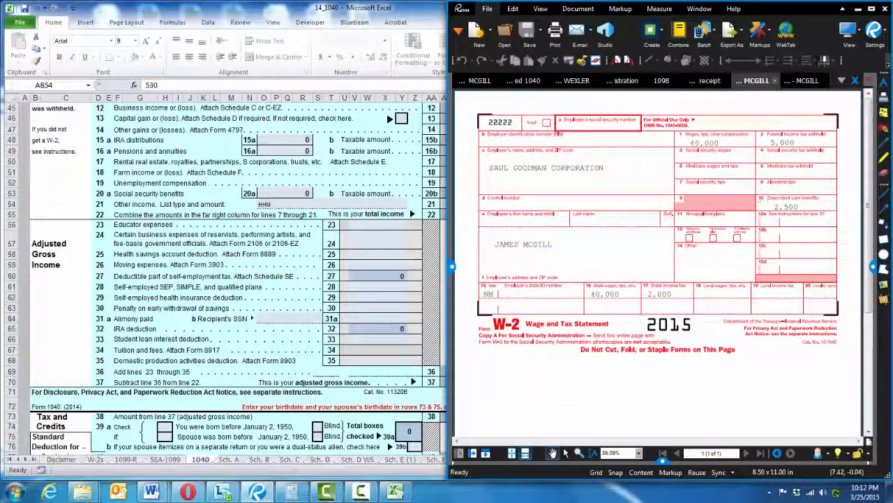
{"action": "scroll", "coordinate": [631, 257], "scroll_direction": "down", "scroll_amount": 1}
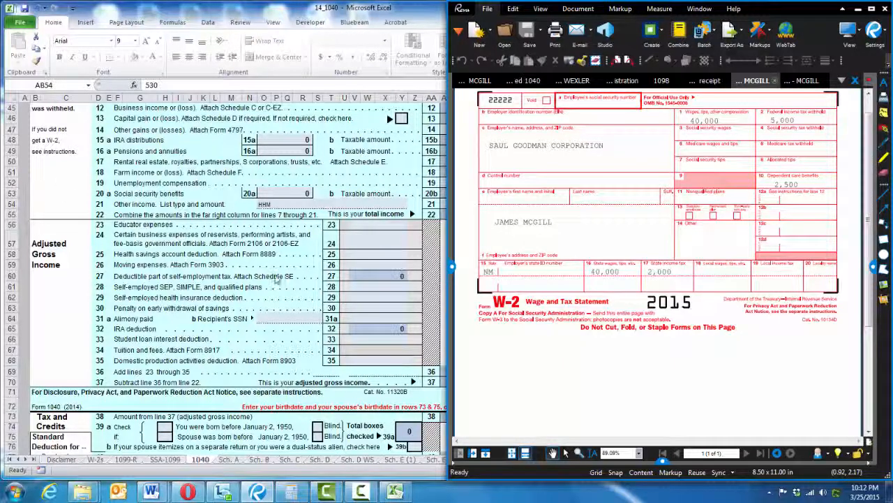
{"action": "left_click", "coordinate": [276, 276]}
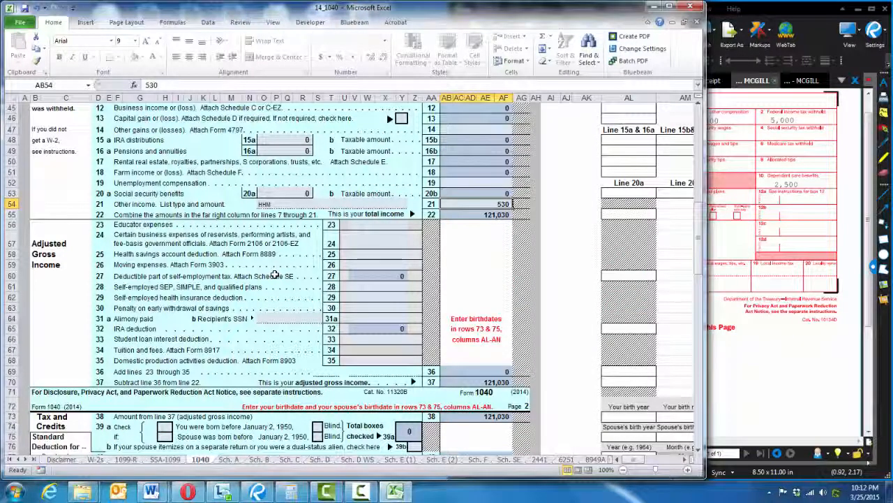
{"action": "left_click", "coordinate": [785, 129]}
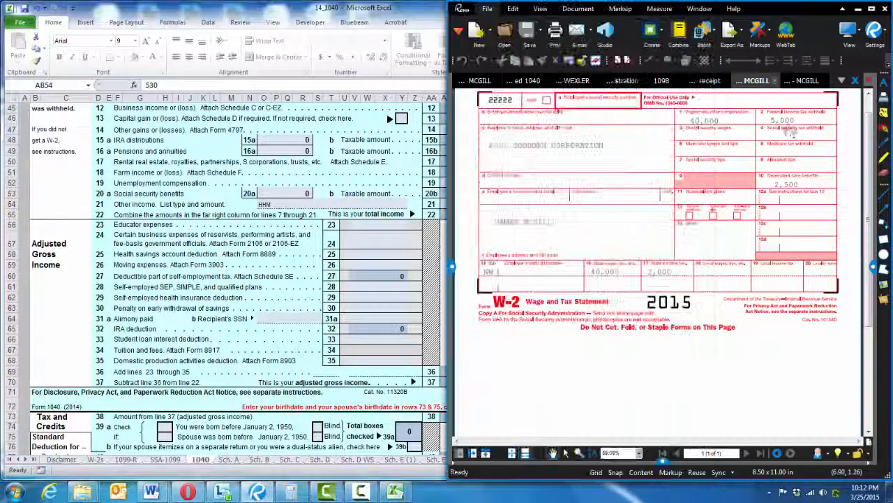
{"action": "left_click", "coordinate": [841, 80]}
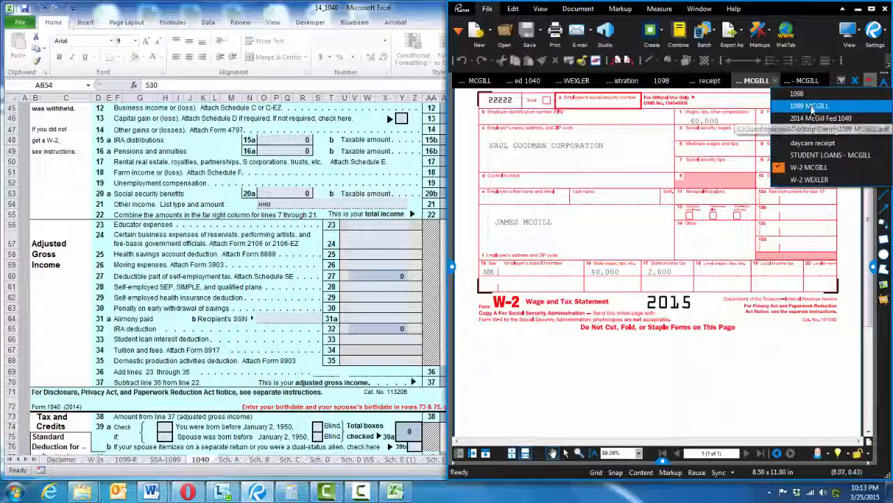
{"action": "left_click", "coordinate": [810, 106]}
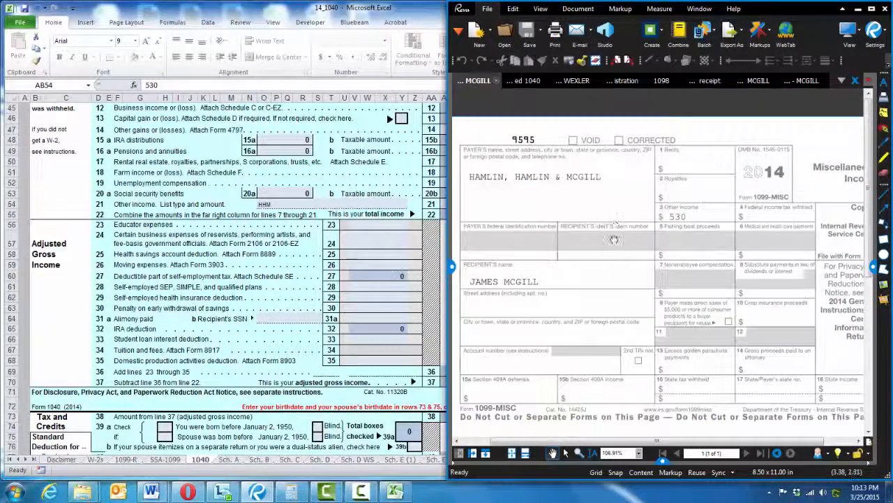
{"action": "left_click_drag", "start_coordinate": [616, 223], "coordinate": [624, 193]}
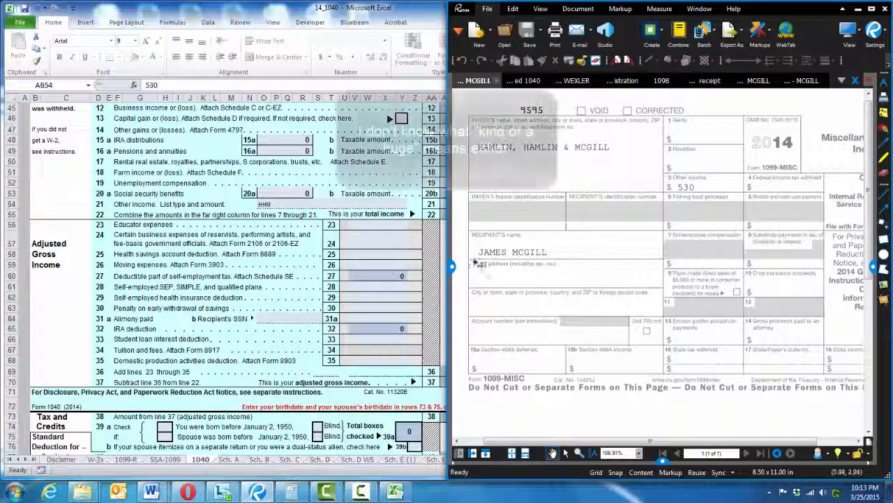
- Switch to the Excel workbook and mark Schedule SE as completed for Yourself with an X
{"action": "left_click", "coordinate": [288, 225]}
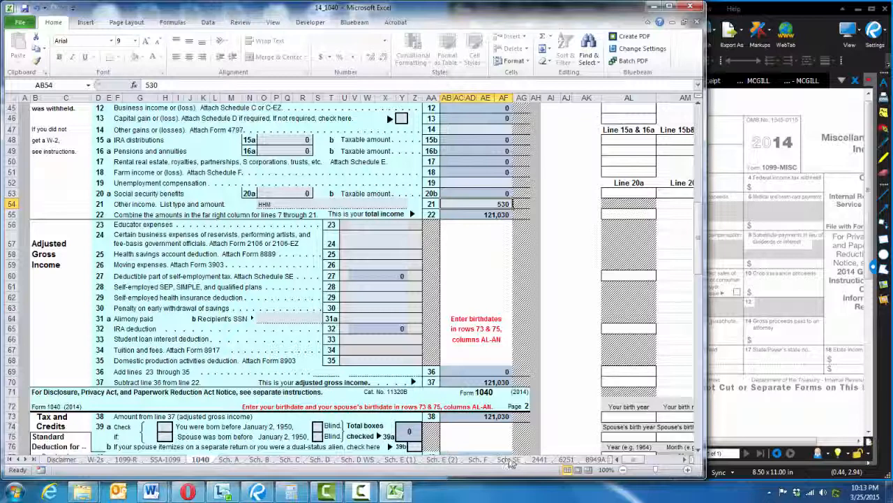
{"action": "left_click", "coordinate": [509, 460]}
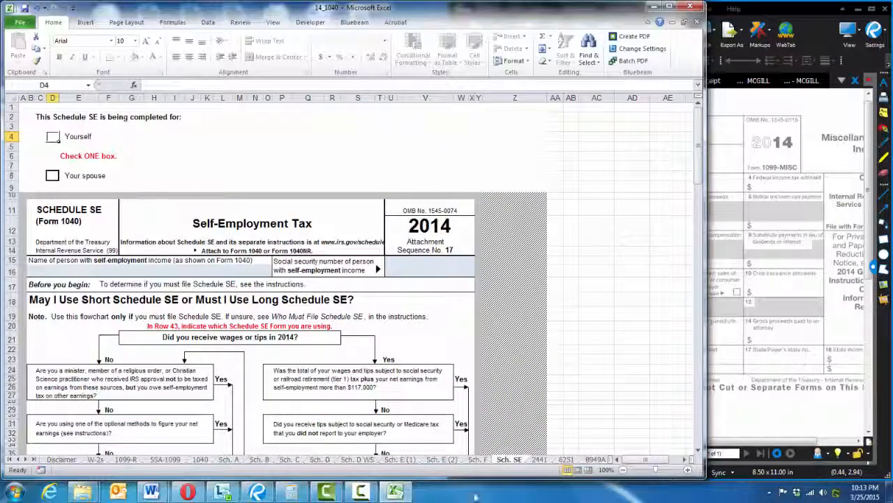
{"action": "left_click", "coordinate": [52, 271]}
{"action": "left_click", "coordinate": [53, 136]}
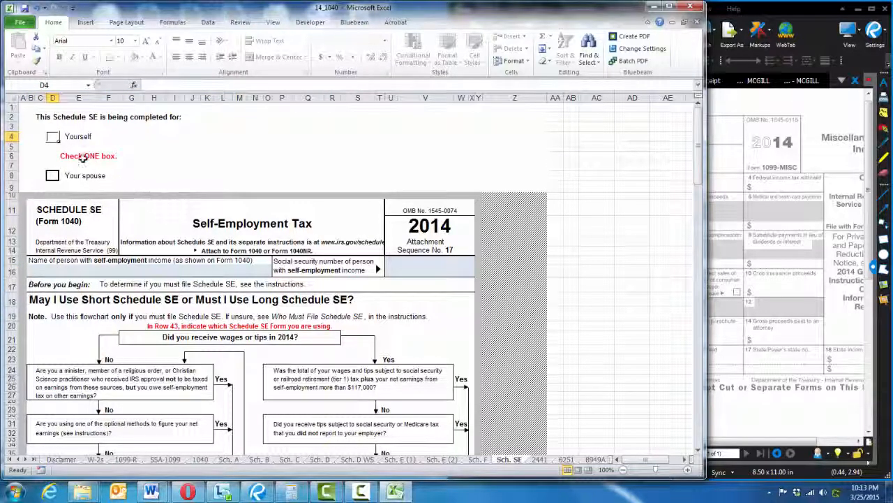
{"action": "type", "text": "X"}
{"action": "key", "text": "Return"}
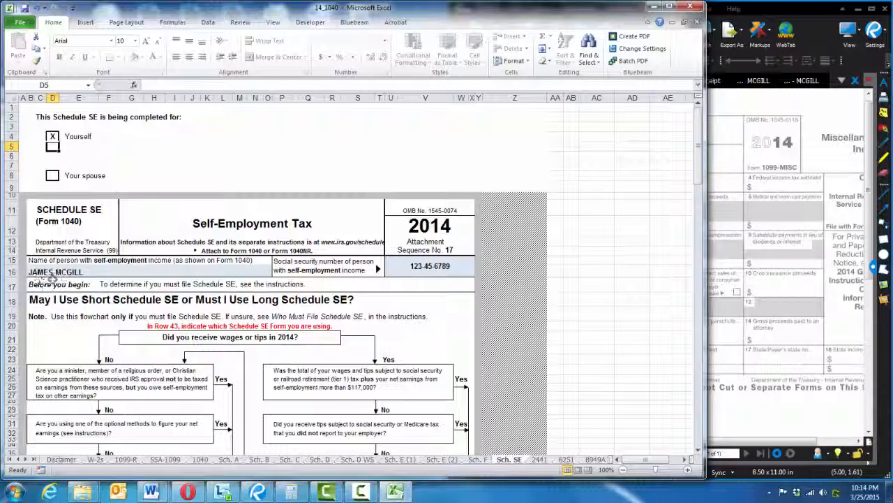
- Follow the Schedule SE flowchart and mark "You may use Short Schedule SE below" with an X
{"action": "scroll", "coordinate": [41, 278], "scroll_direction": "down", "scroll_amount": 1}
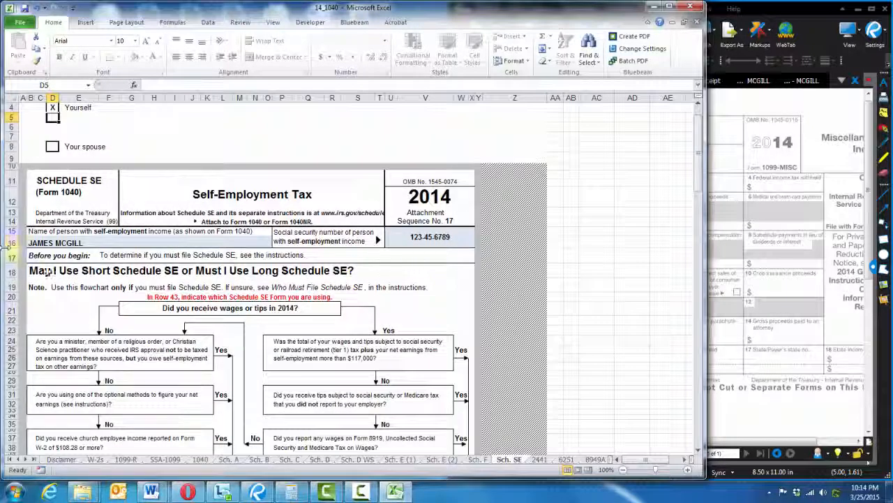
{"action": "scroll", "coordinate": [433, 372], "scroll_direction": "down", "scroll_amount": 1}
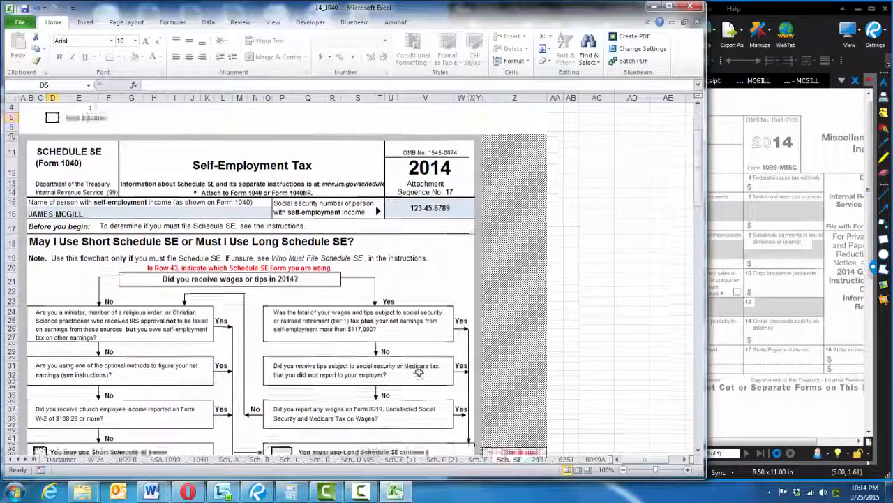
{"action": "scroll", "coordinate": [433, 372], "scroll_direction": "down", "scroll_amount": 3}
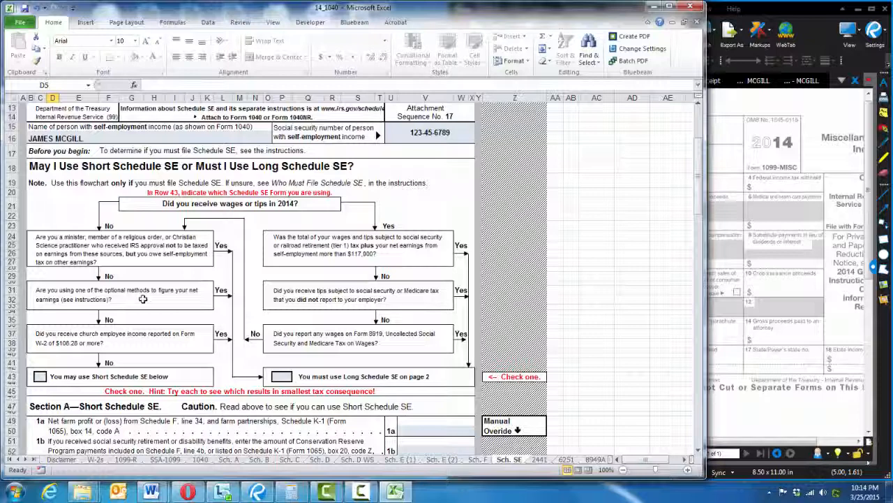
{"action": "left_click", "coordinate": [40, 377]}
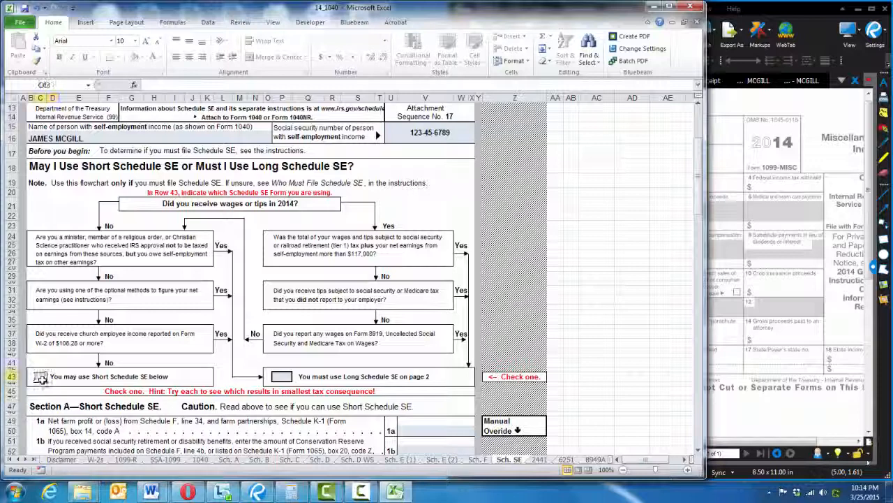
{"action": "type", "text": "X"}
{"action": "left_click", "coordinate": [240, 375]}
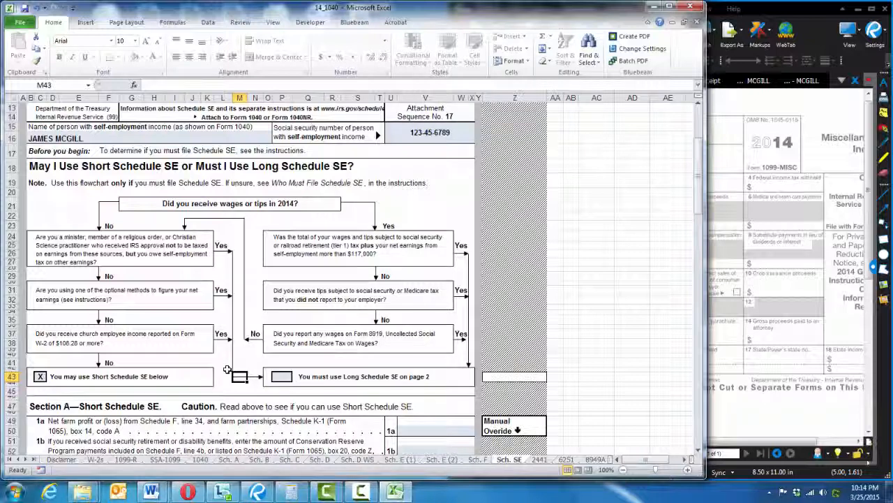
- Read lines 1a to 2 of the Short Schedule SE and set the line 2 manual override to 530
{"action": "scroll", "coordinate": [231, 349], "scroll_direction": "down", "scroll_amount": 3}
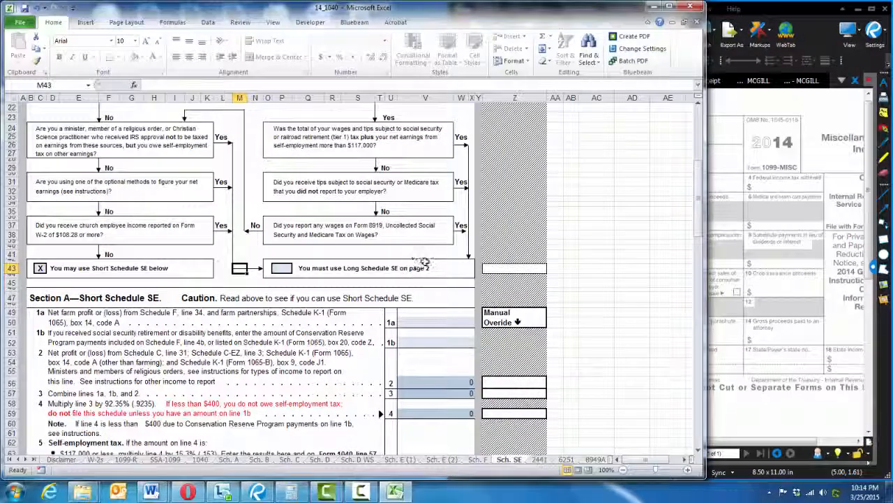
{"action": "left_click", "coordinate": [80, 323]}
{"action": "key", "text": "Up"}
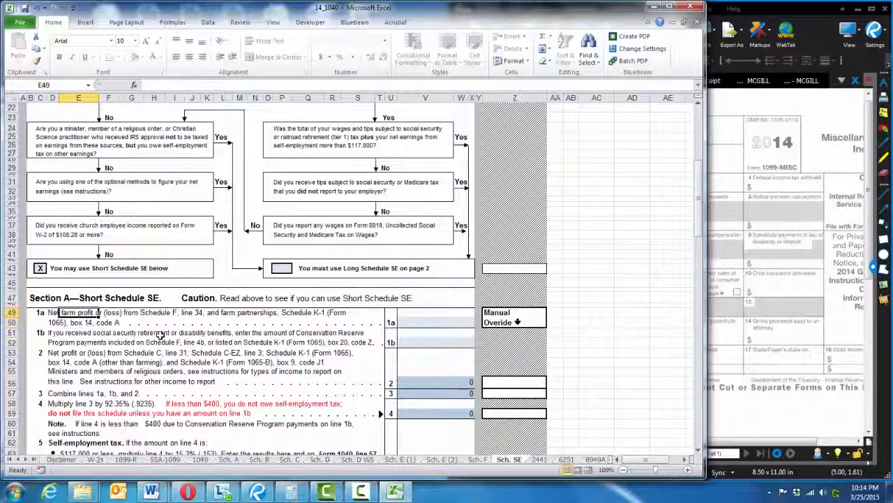
{"action": "left_click", "coordinate": [219, 312]}
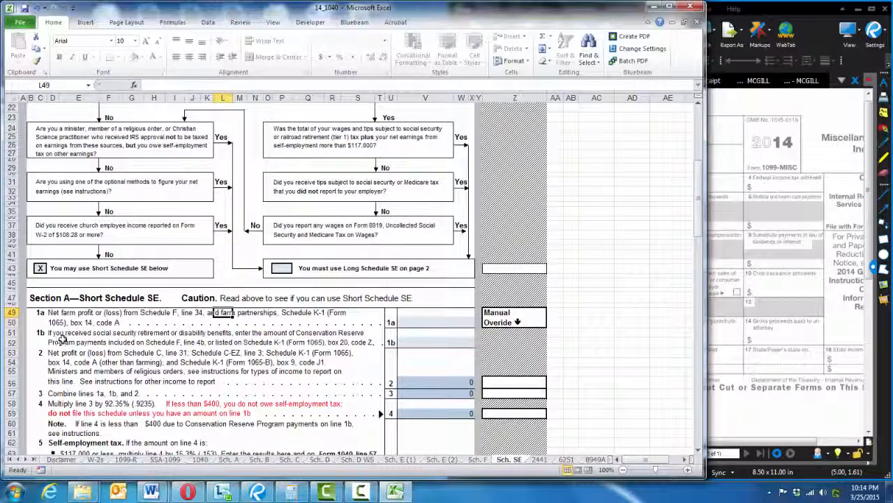
{"action": "left_click", "coordinate": [54, 333]}
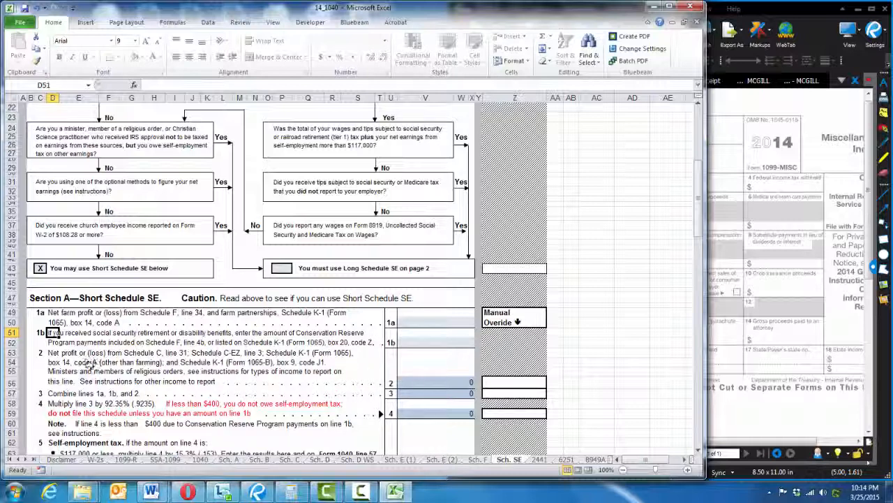
{"action": "left_click", "coordinate": [502, 380]}
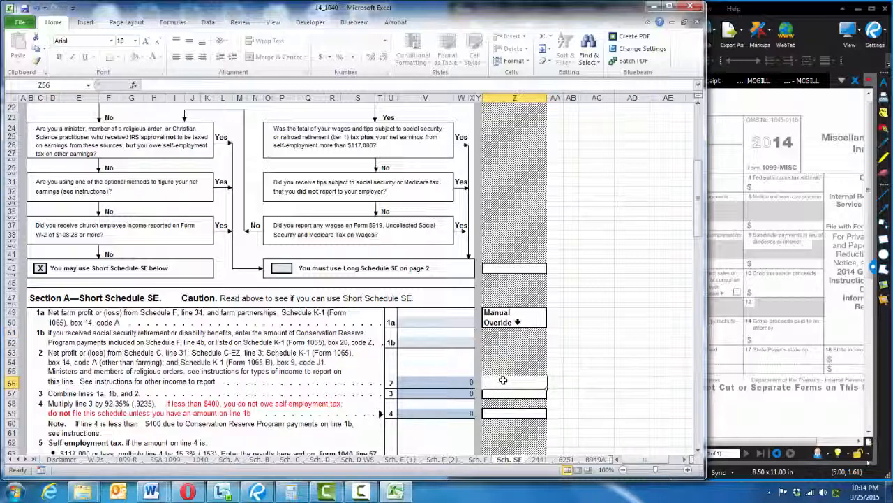
{"action": "type", "text": "530"}
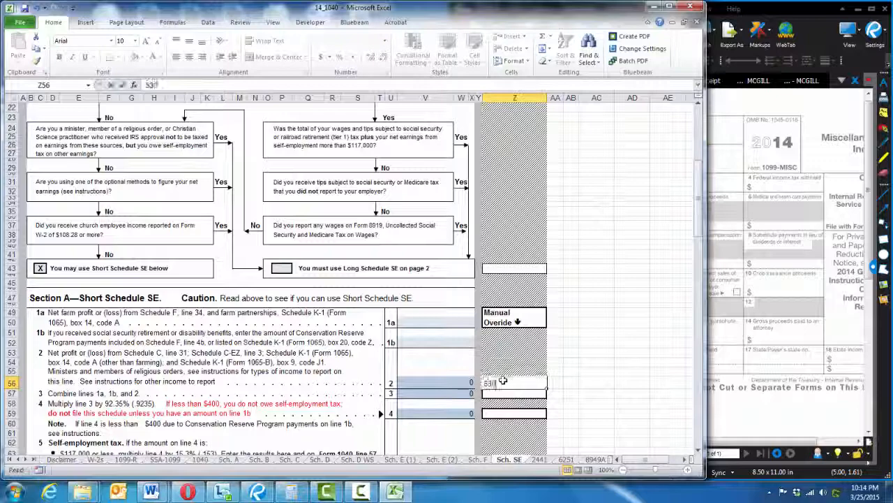
{"action": "key", "text": "Return"}
- Review lines 3 to 6 of the Short Schedule SE, including the self-employment tax and the one-half deduction
{"action": "scroll", "coordinate": [481, 383], "scroll_direction": "down", "scroll_amount": 1}
{"action": "scroll", "coordinate": [482, 383], "scroll_direction": "down", "scroll_amount": 1}
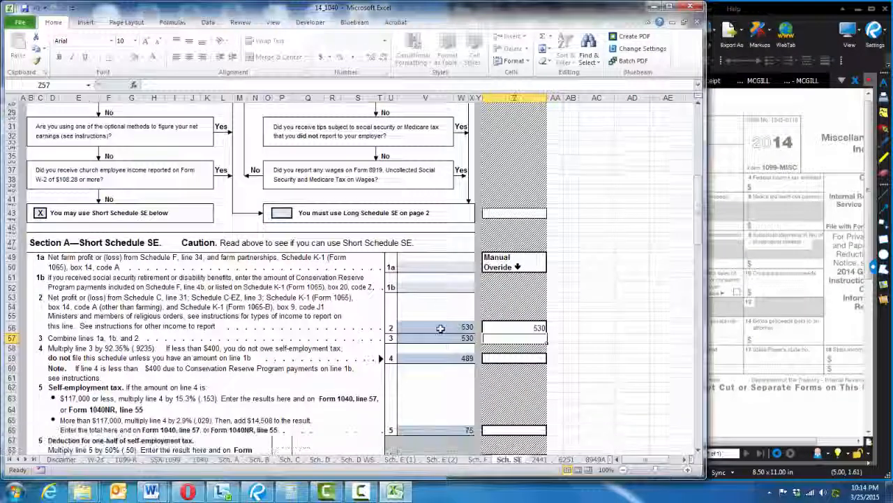
{"action": "scroll", "coordinate": [467, 318], "scroll_direction": "down", "scroll_amount": 1}
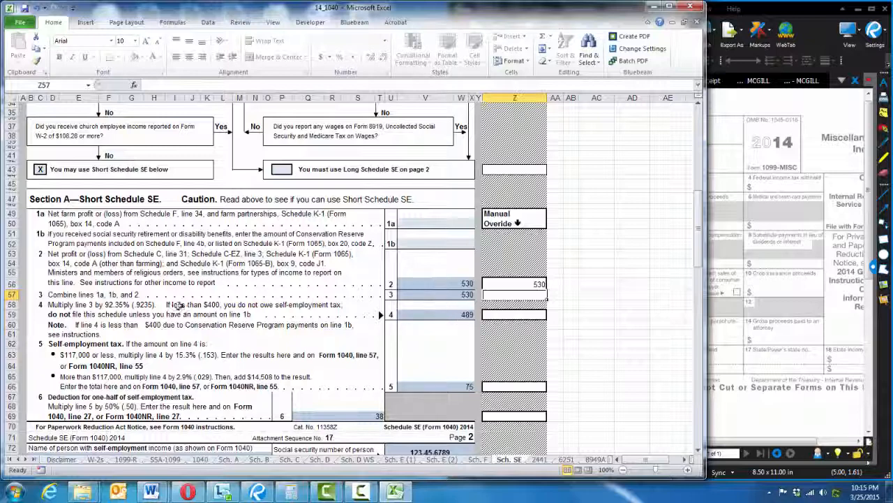
{"action": "left_click", "coordinate": [434, 314]}
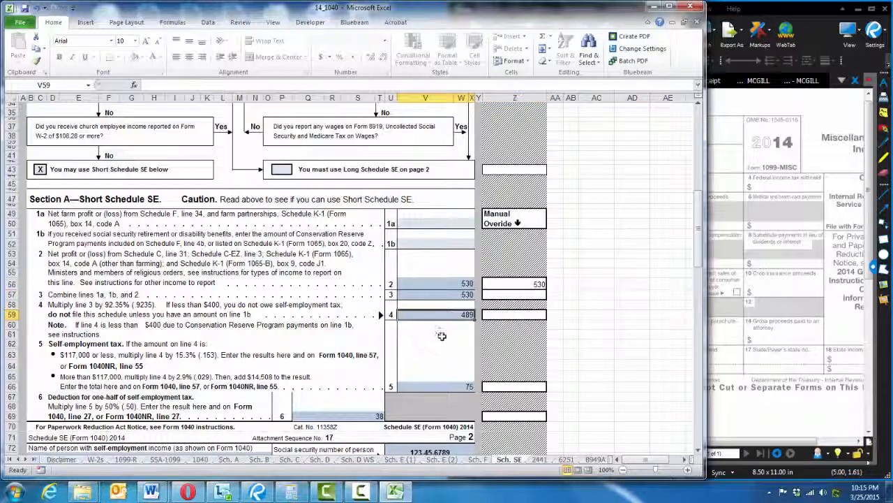
{"action": "left_click", "coordinate": [454, 385]}
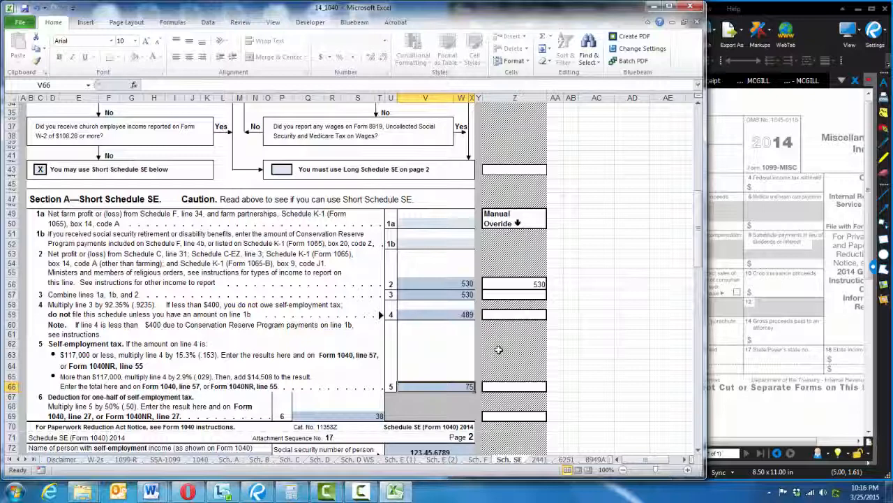
{"action": "scroll", "coordinate": [363, 356], "scroll_direction": "down", "scroll_amount": 1}
{"action": "left_click", "coordinate": [360, 395]}
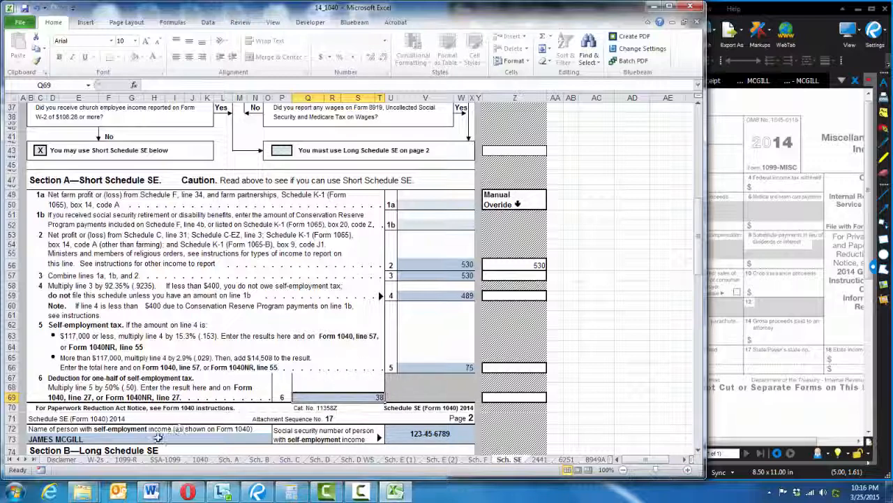
- Locate the student loan interest deduction on line 33 of the 1040 sheet and open the student loan statement in Bluebeam Revu
{"action": "left_click", "coordinate": [201, 459]}
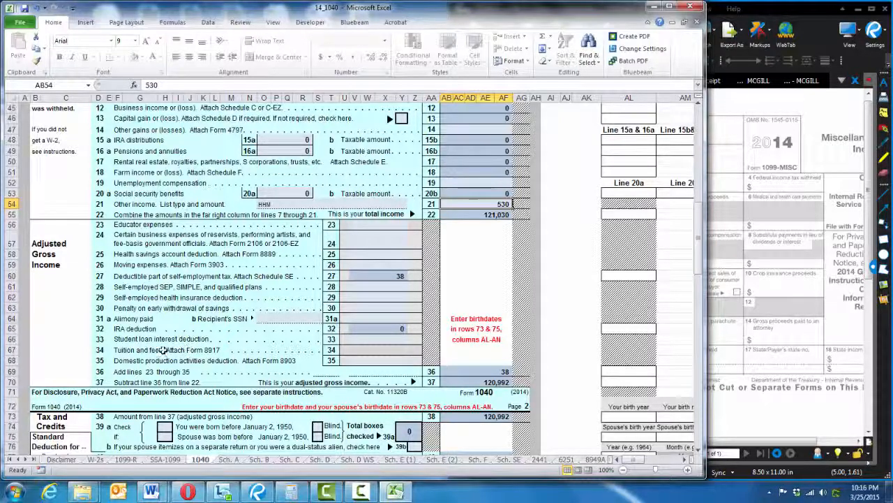
{"action": "left_click", "coordinate": [377, 339]}
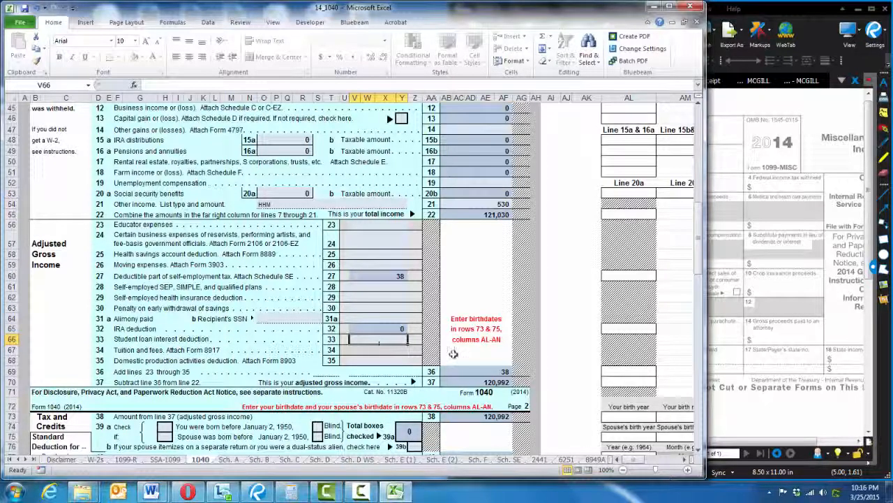
{"action": "left_click", "coordinate": [803, 160]}
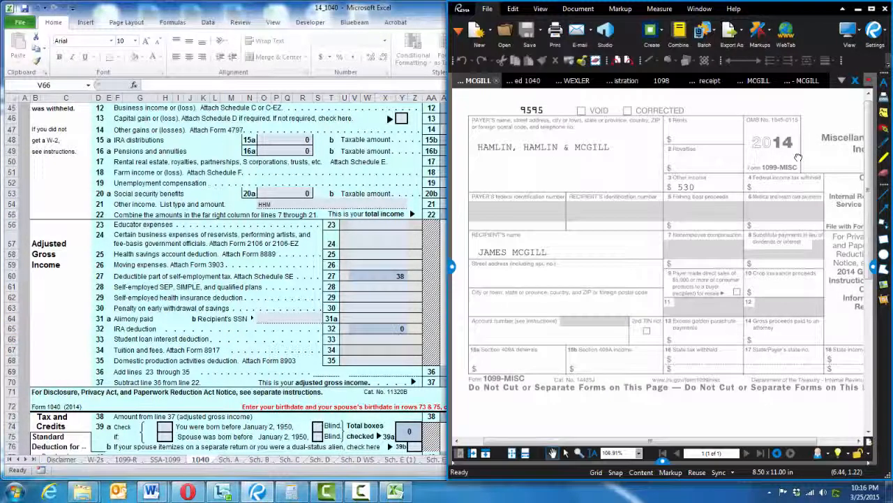
{"action": "left_click", "coordinate": [842, 81]}
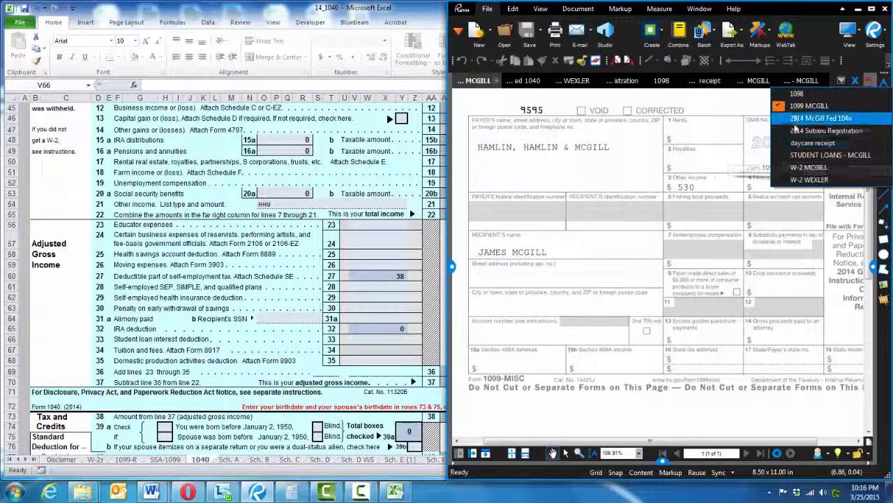
{"action": "left_click", "coordinate": [797, 159]}
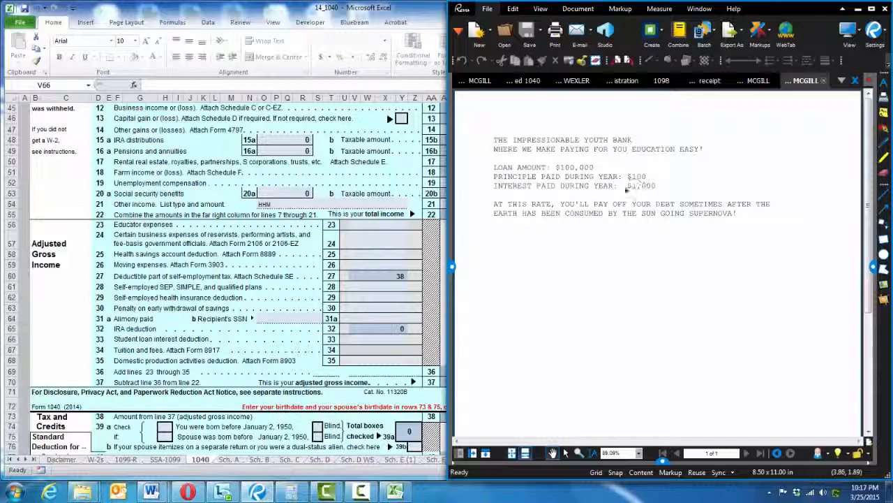
- Switch back to the 1040 sheet in Excel and set the manual override for the line 32 IRA deduction to 1000
{"action": "left_click", "coordinate": [375, 319]}
{"action": "left_click", "coordinate": [376, 329]}
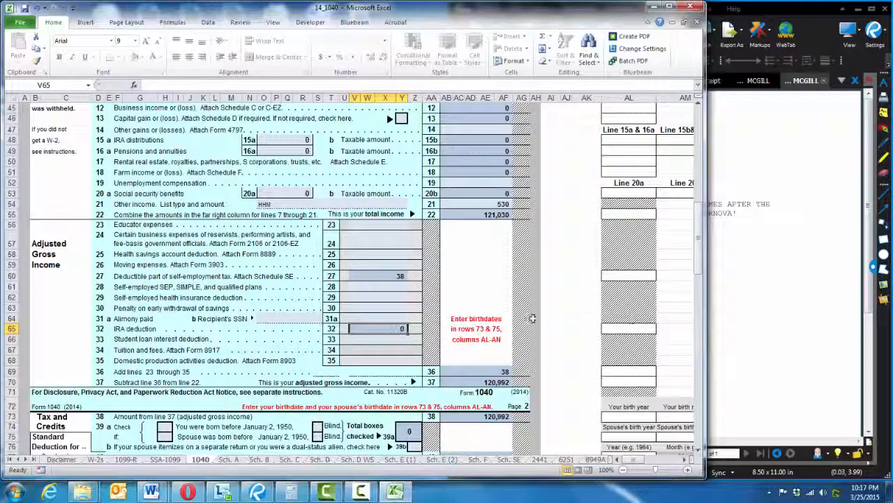
{"action": "left_click", "coordinate": [631, 329]}
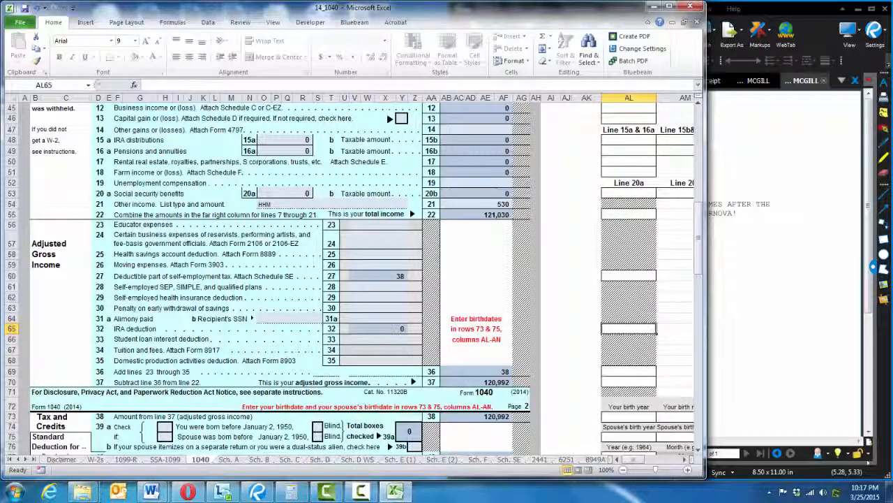
{"action": "type", "text": "1000"}
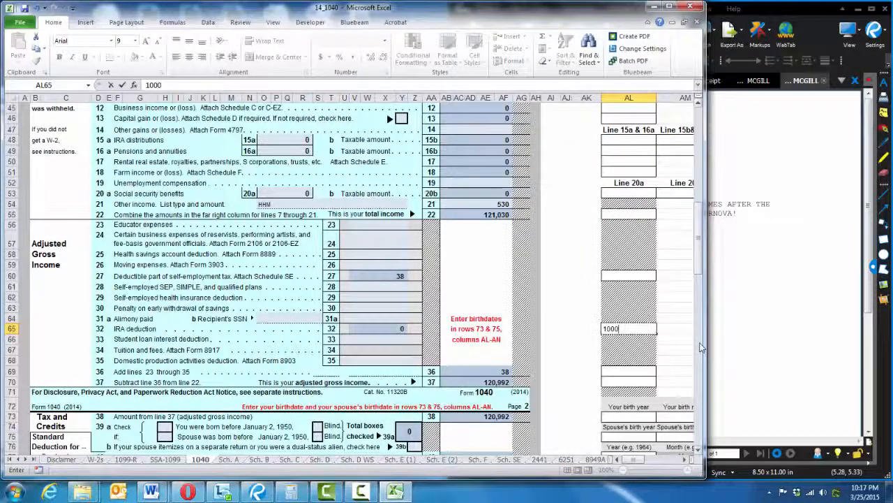
{"action": "key", "text": "Left"}
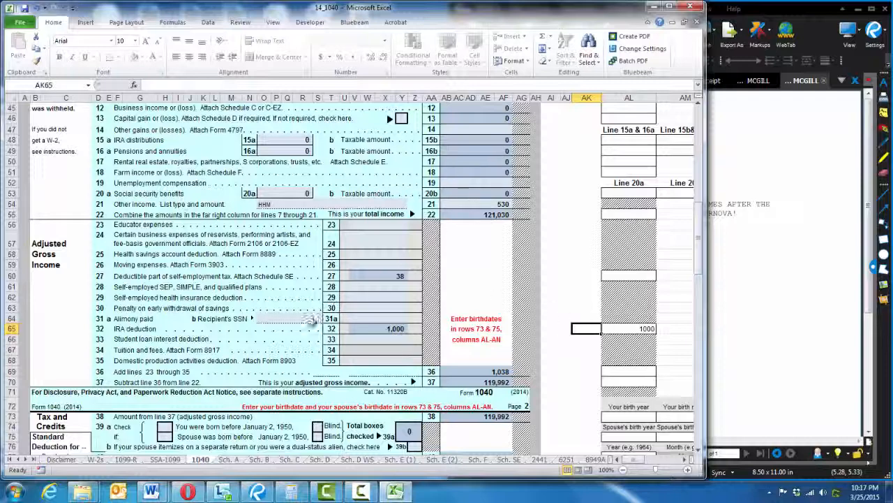
{"action": "left_click", "coordinate": [621, 328]}
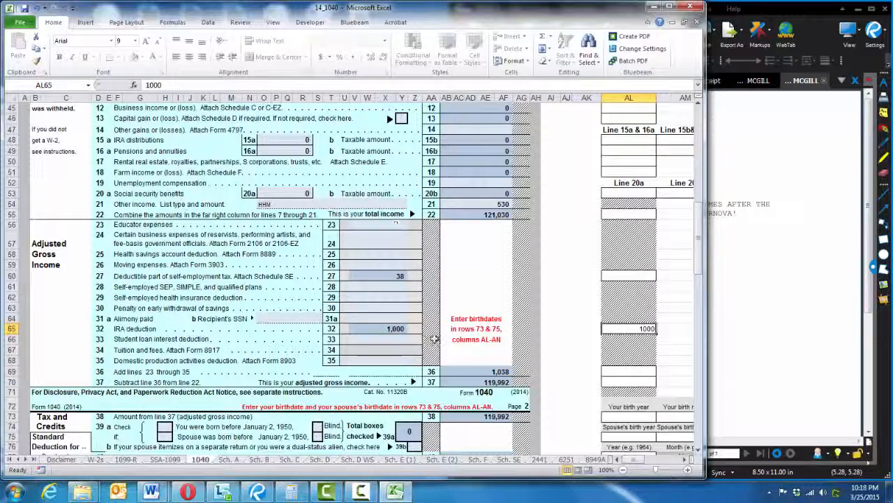
- Review the total adjustments on line 36 and the adjusted gross income on line 37 through to the Tax and Credits section
{"action": "left_click", "coordinate": [473, 370]}
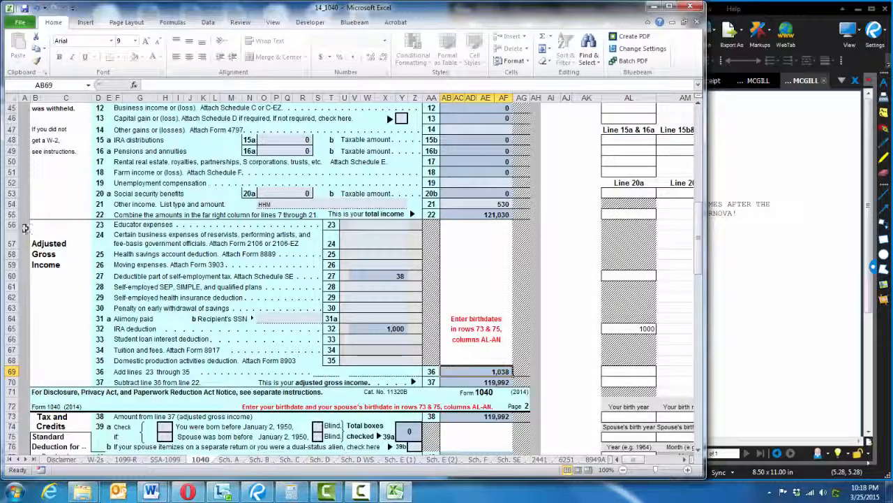
{"action": "left_click", "coordinate": [479, 382]}
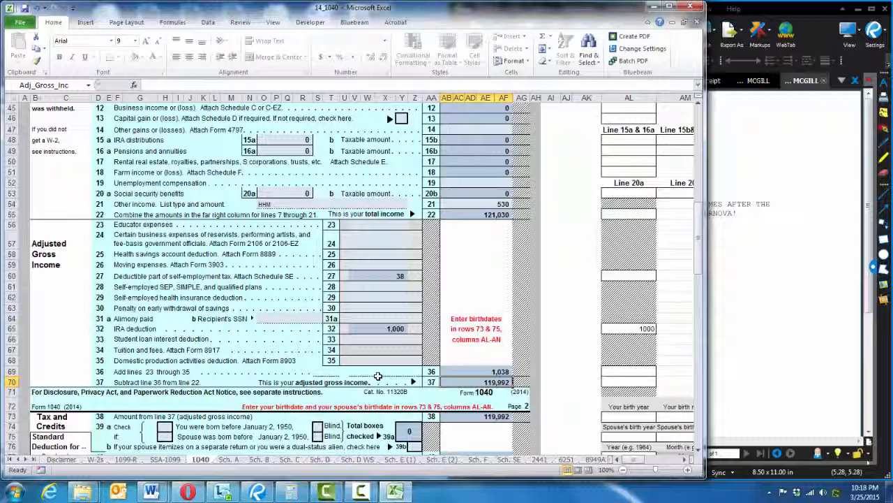
{"action": "scroll", "coordinate": [364, 373], "scroll_direction": "down", "scroll_amount": 1}
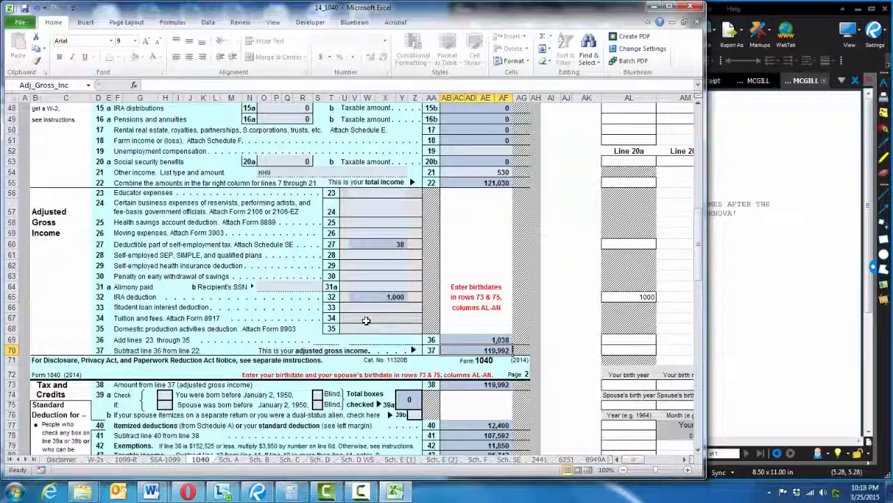
{"action": "scroll", "coordinate": [366, 318], "scroll_direction": "down", "scroll_amount": 1}
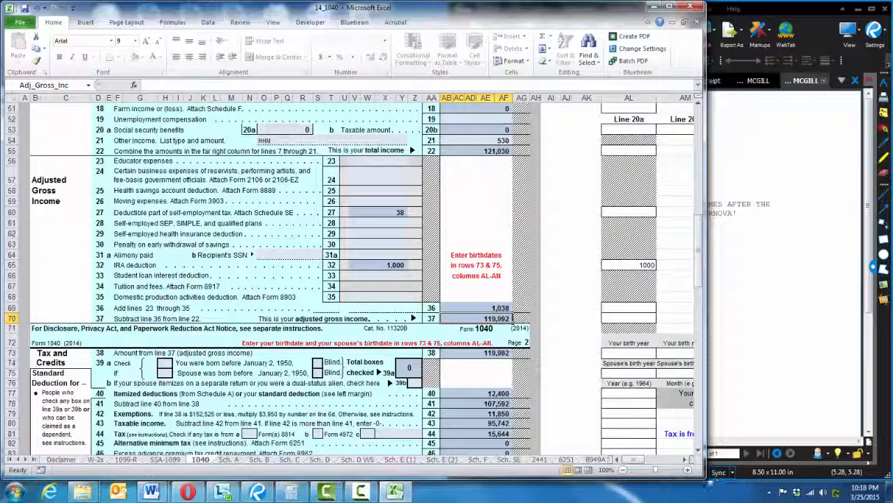